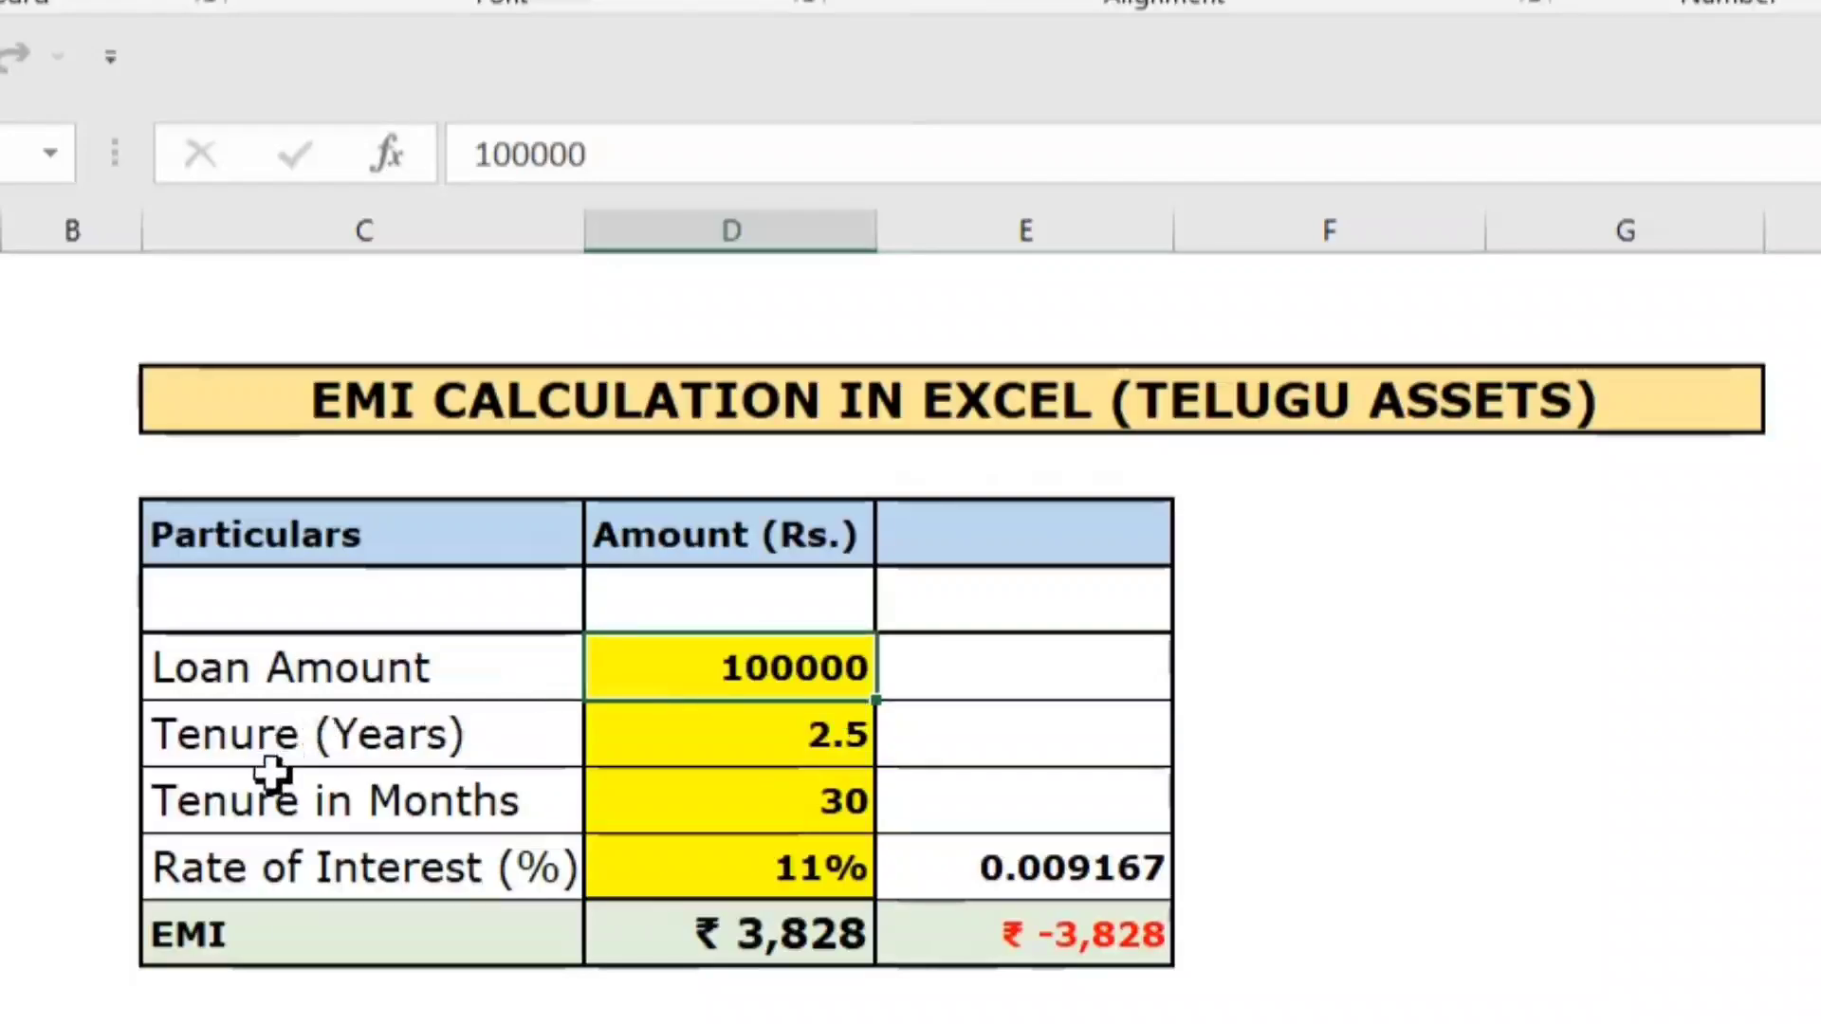
- Review the EMI table's tenure in years and months, the annual interest rate, and the monthly rate formula beside it
{"action": "left_click", "coordinate": [859, 739]}
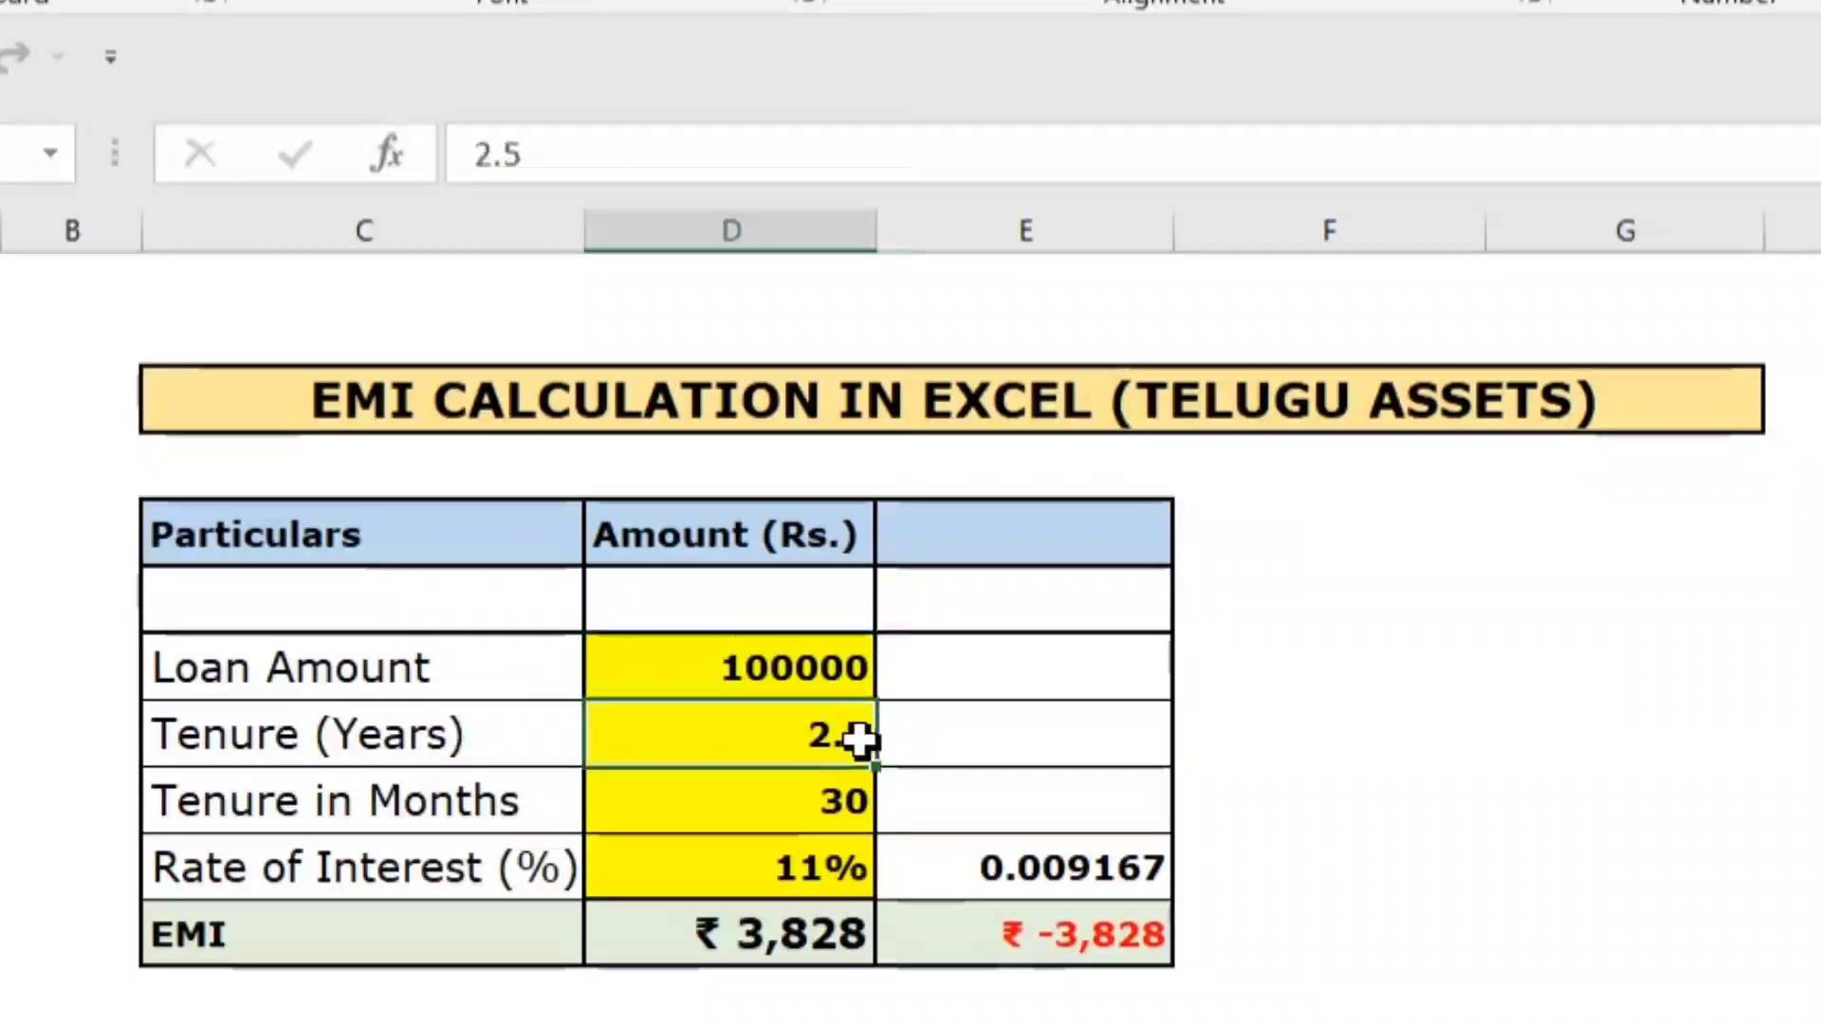
{"action": "left_click", "coordinate": [439, 813]}
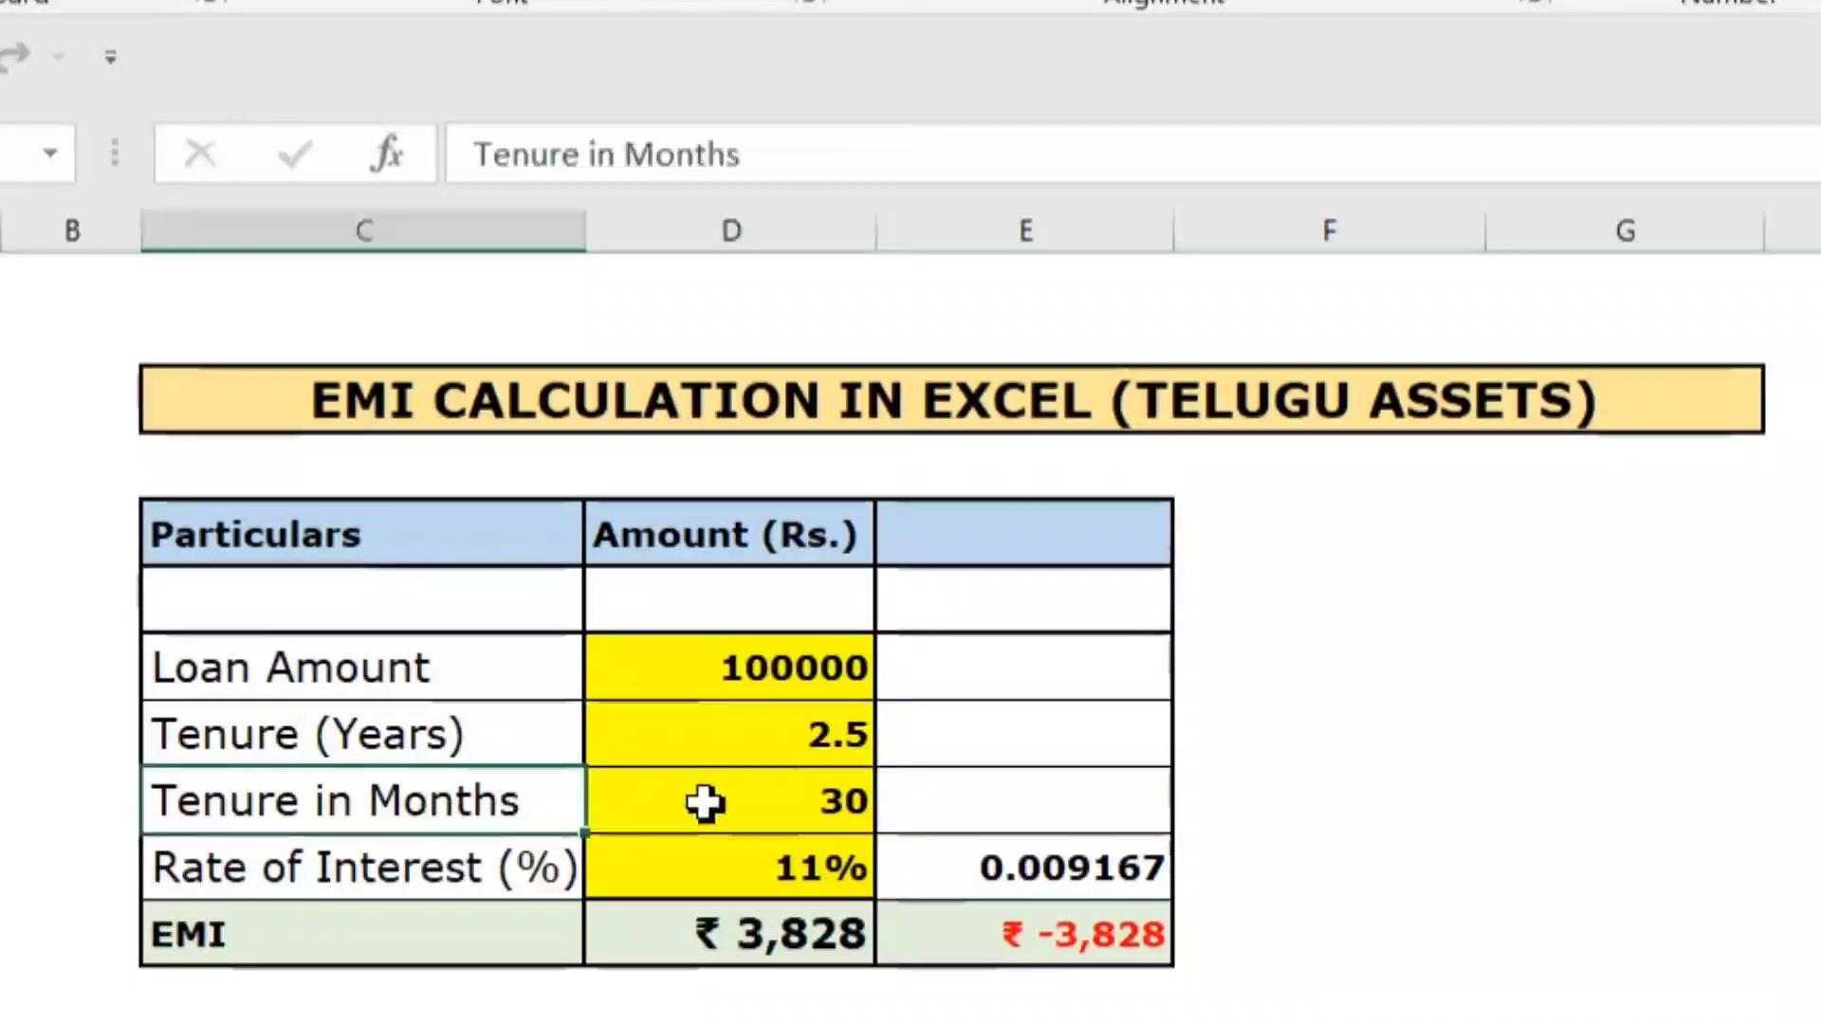
{"action": "left_click", "coordinate": [767, 801]}
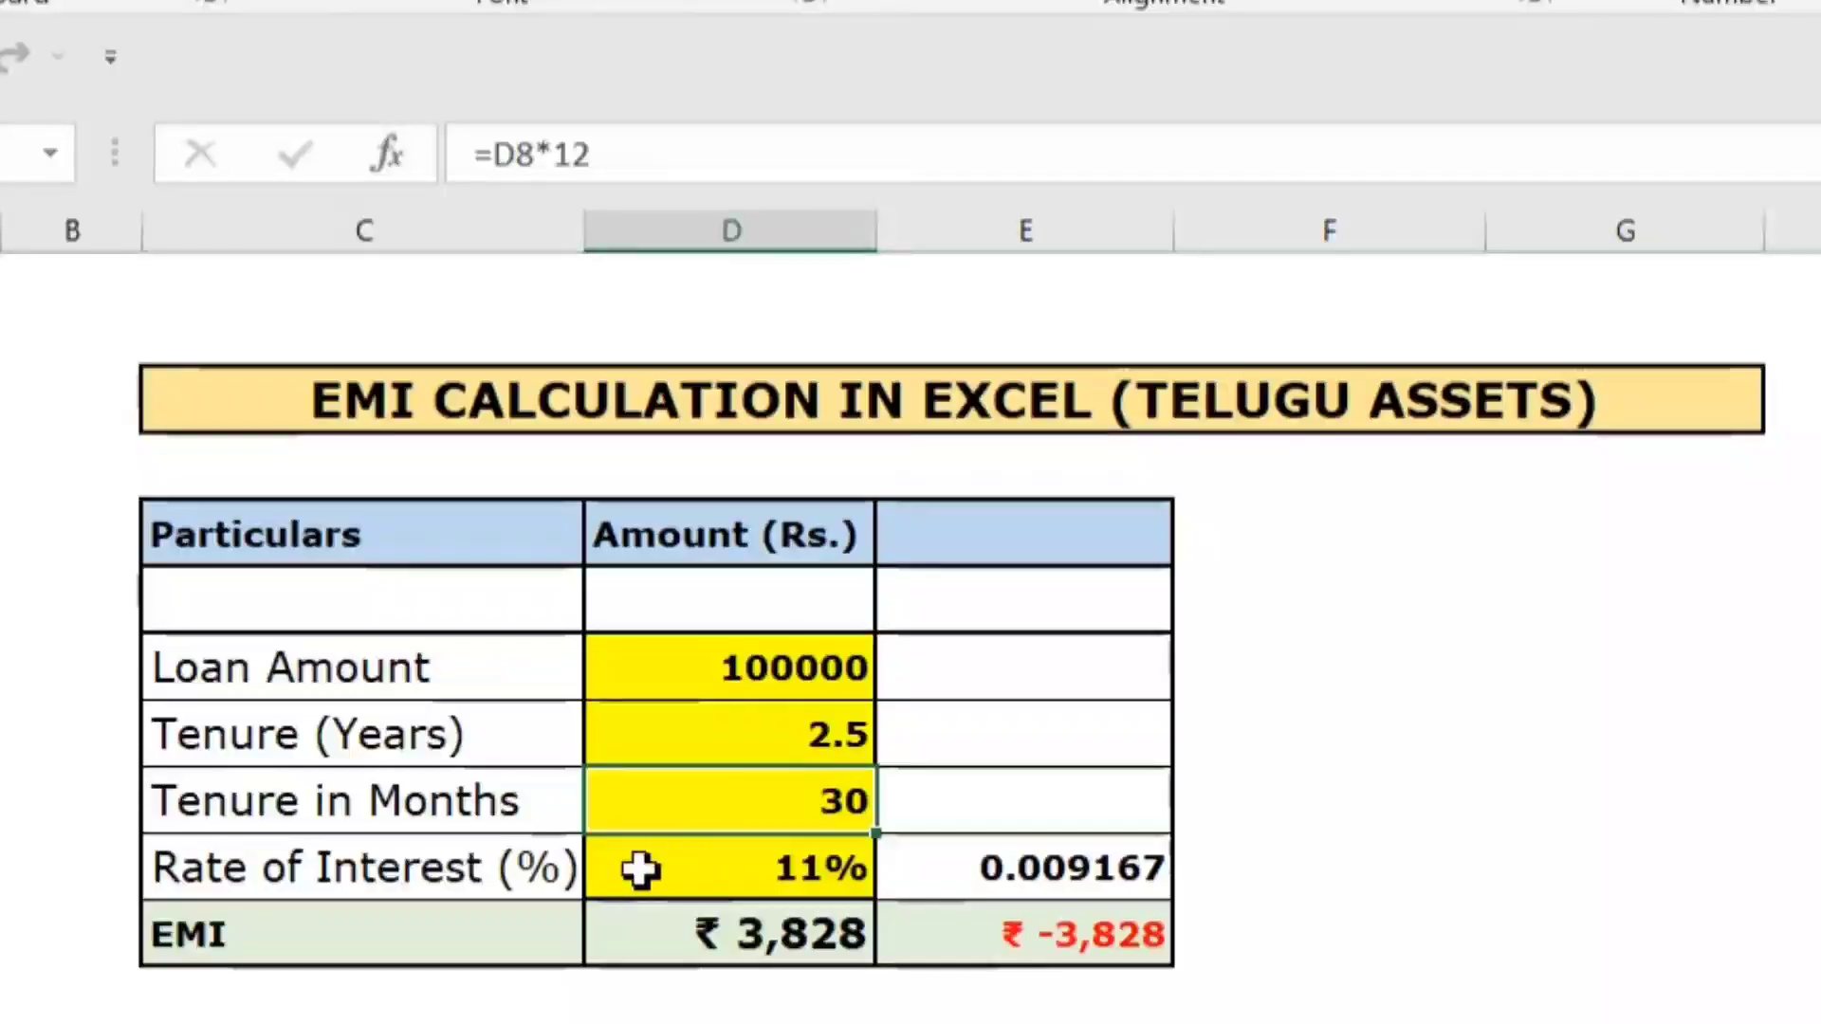
{"action": "left_click", "coordinate": [468, 881]}
{"action": "left_click", "coordinate": [787, 870]}
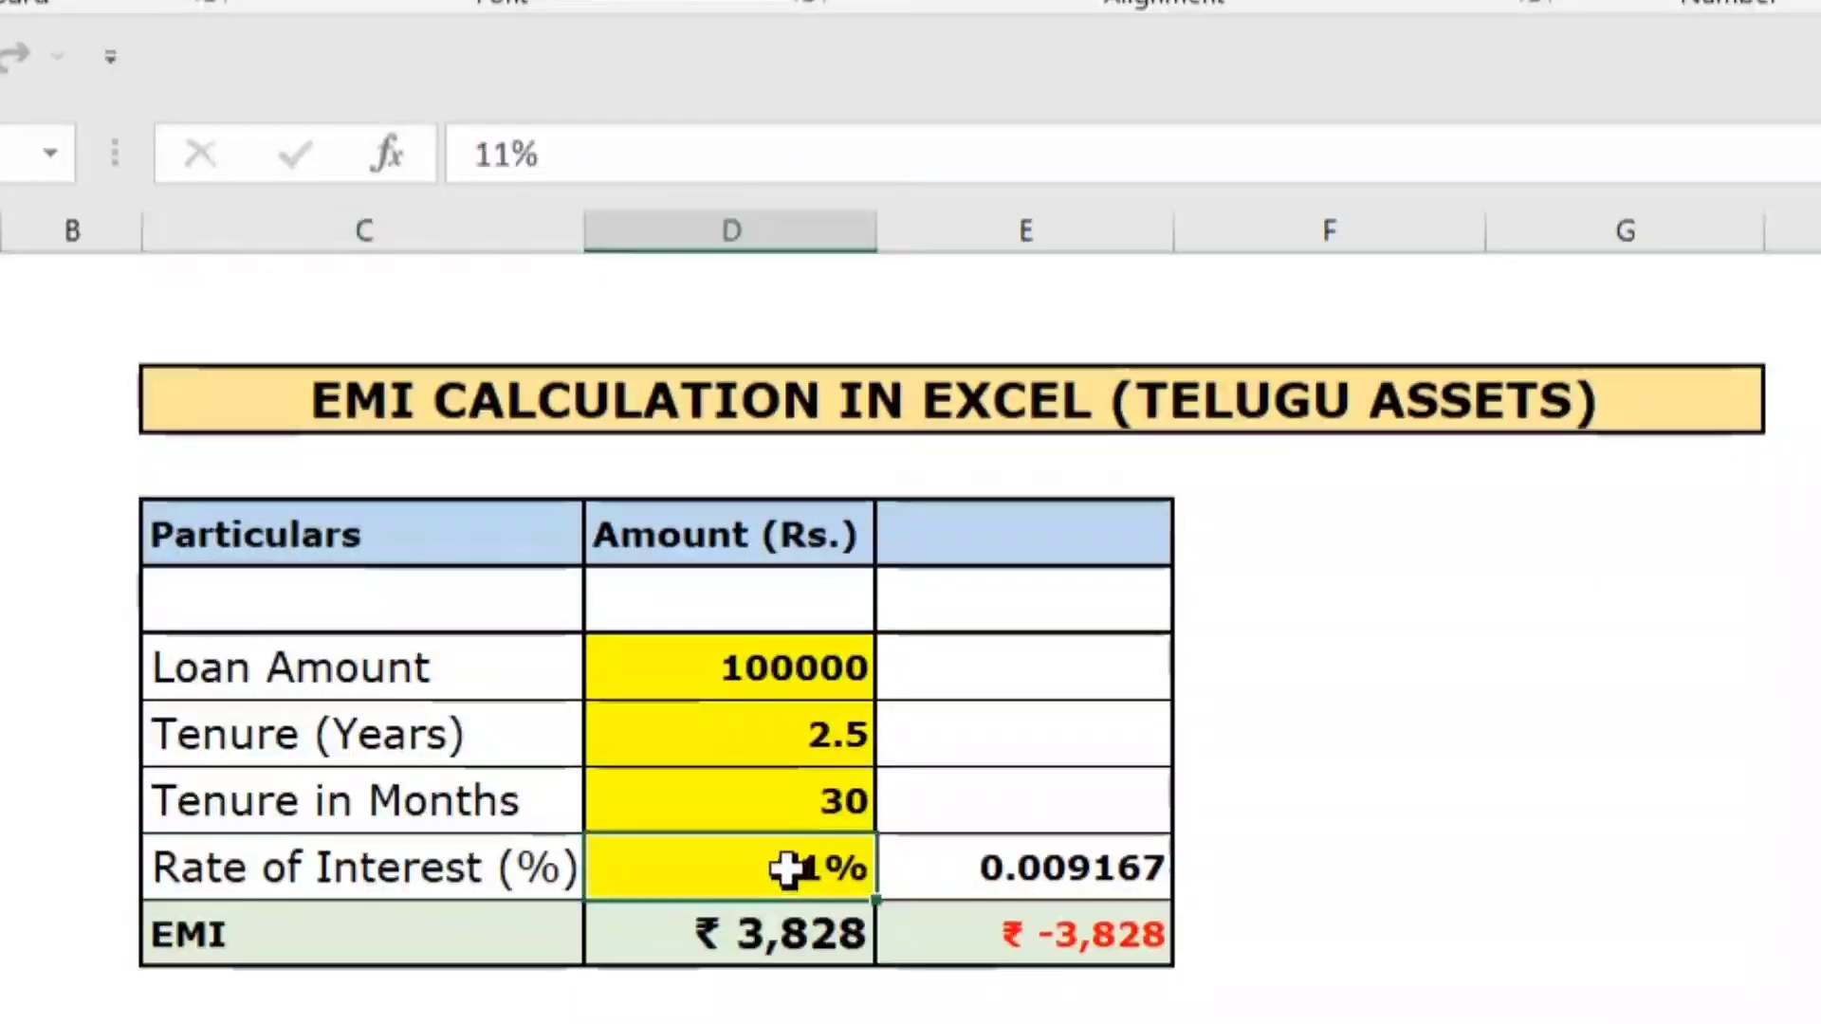
{"action": "left_click", "coordinate": [1002, 872]}
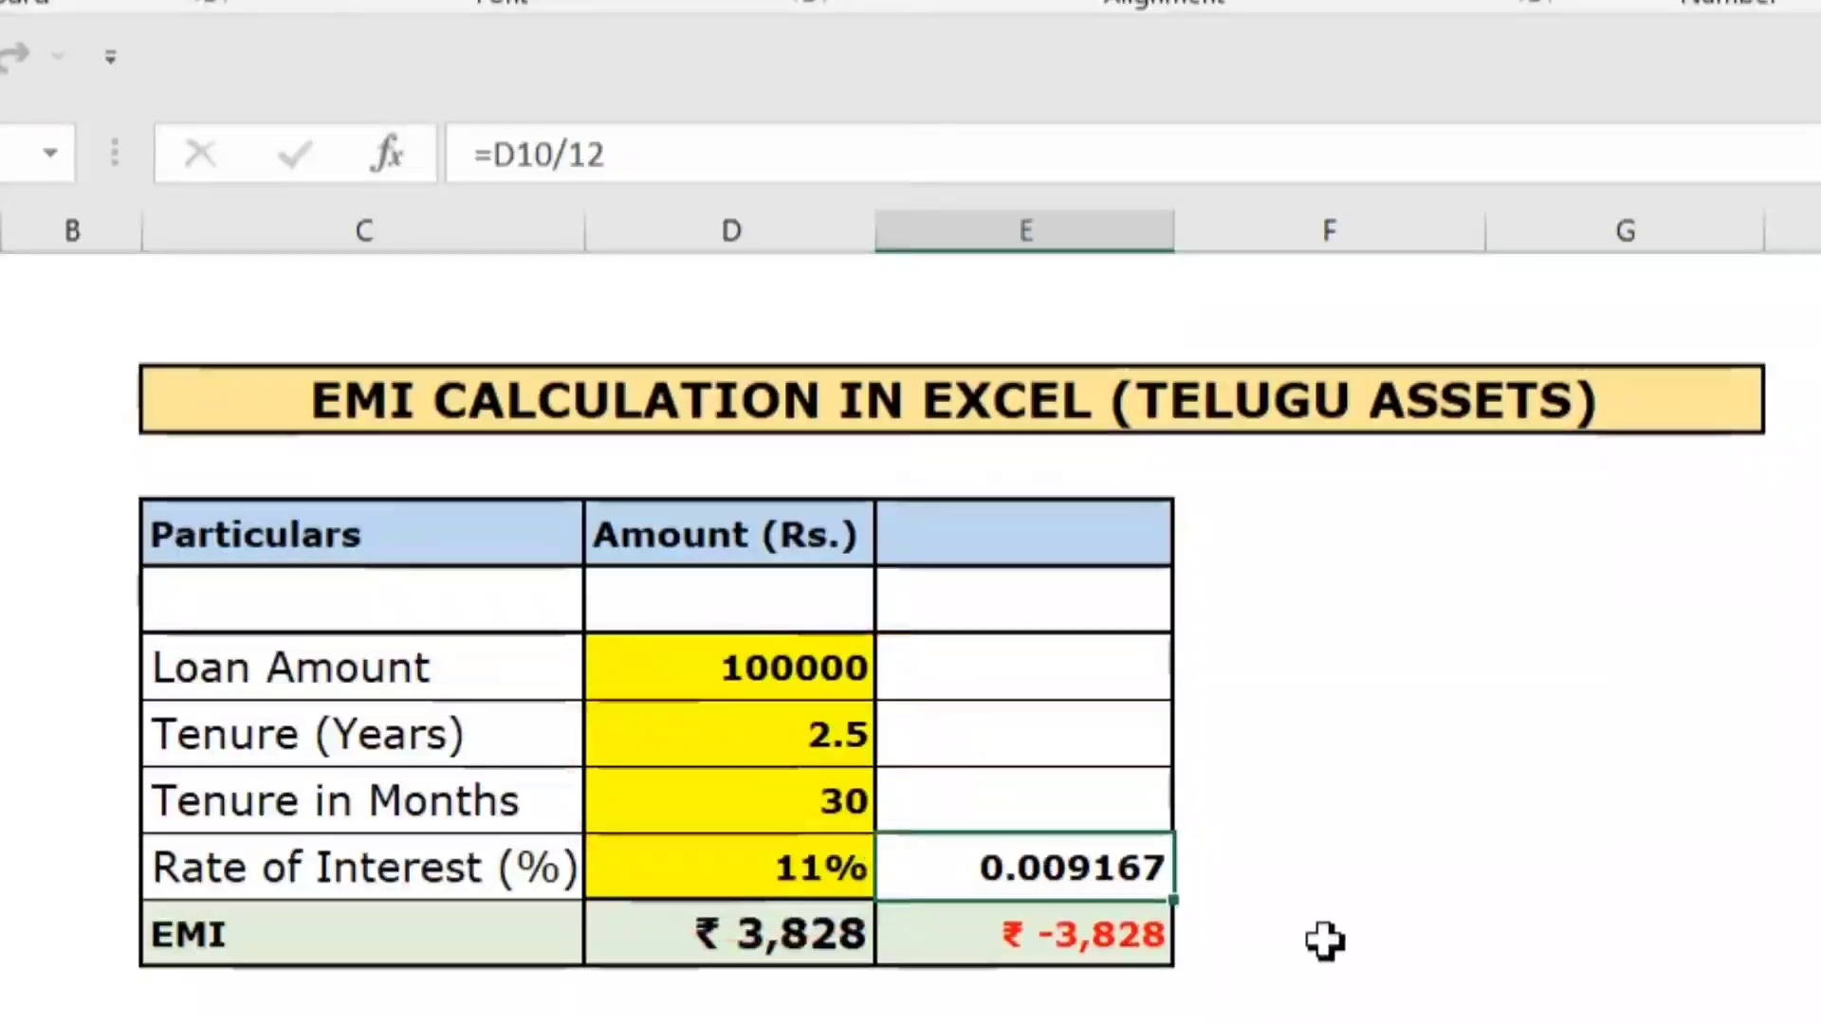
- Inspect the PMT formula in the EMI row and the cells it references, along with the neighbouring EMI amount cell
{"action": "left_click", "coordinate": [1032, 940]}
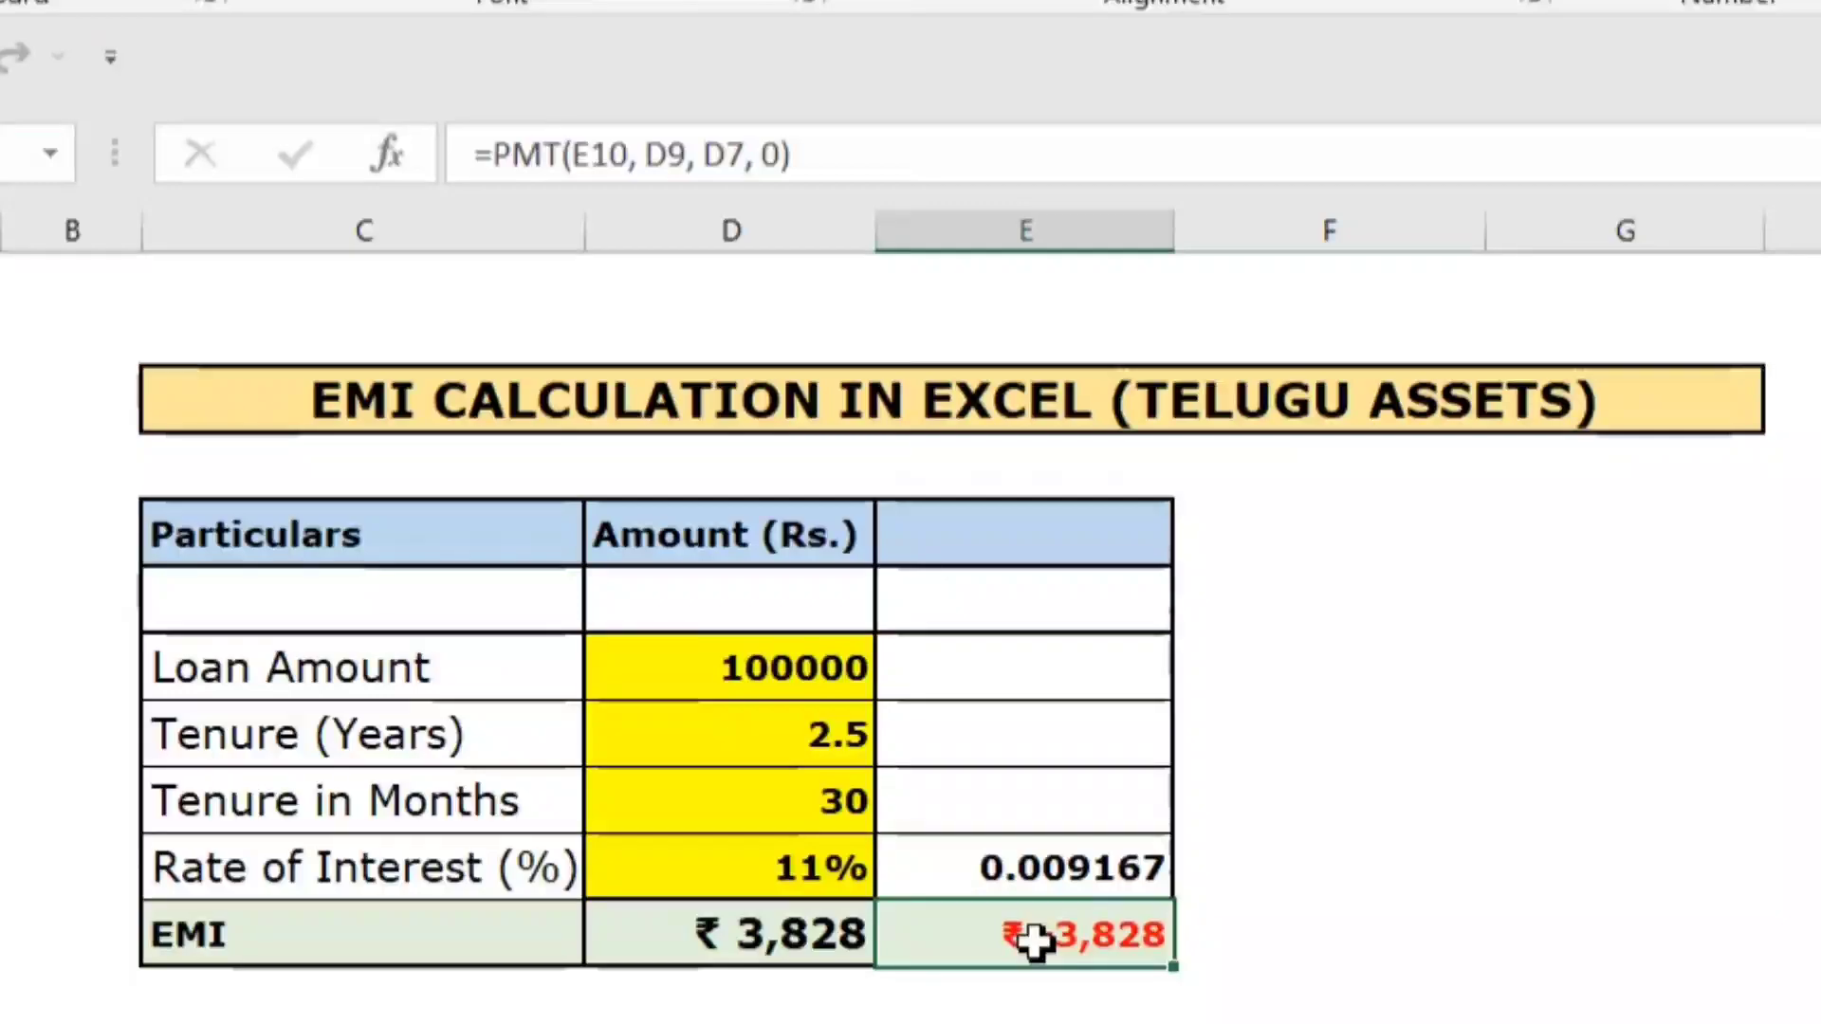
{"action": "double_click", "coordinate": [1031, 940]}
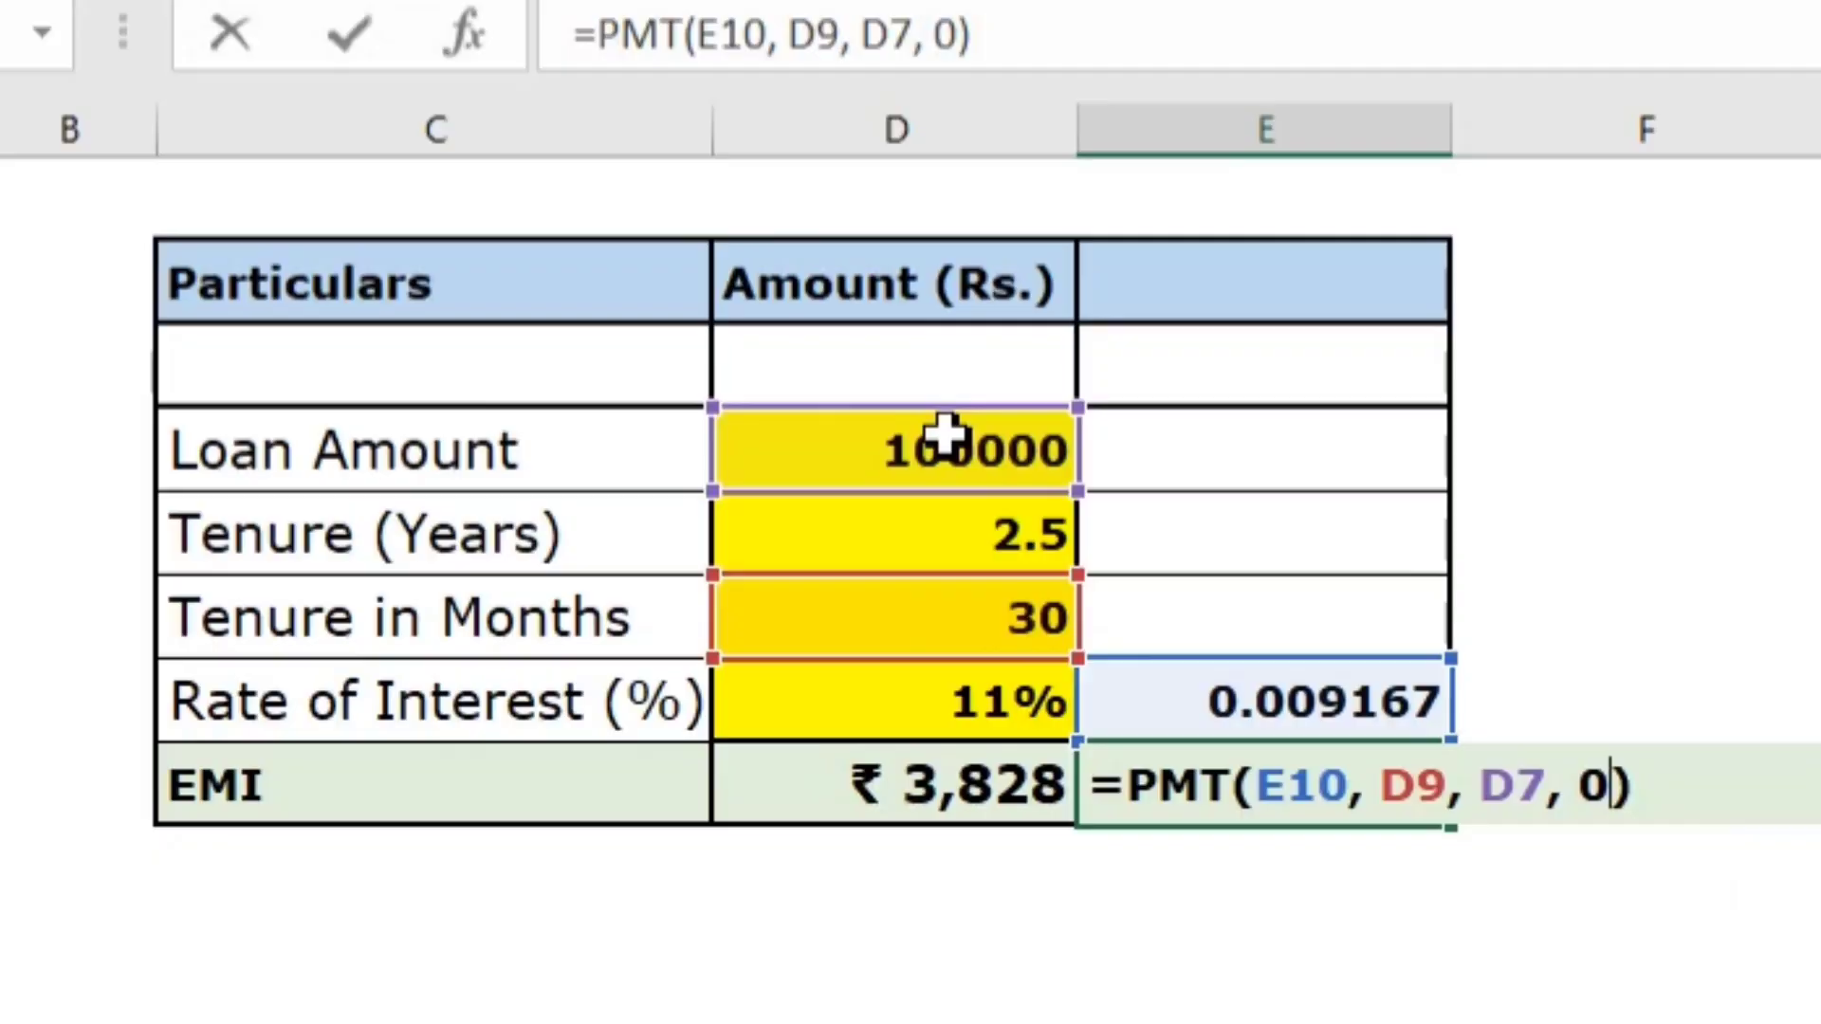
{"action": "key", "text": "Return"}
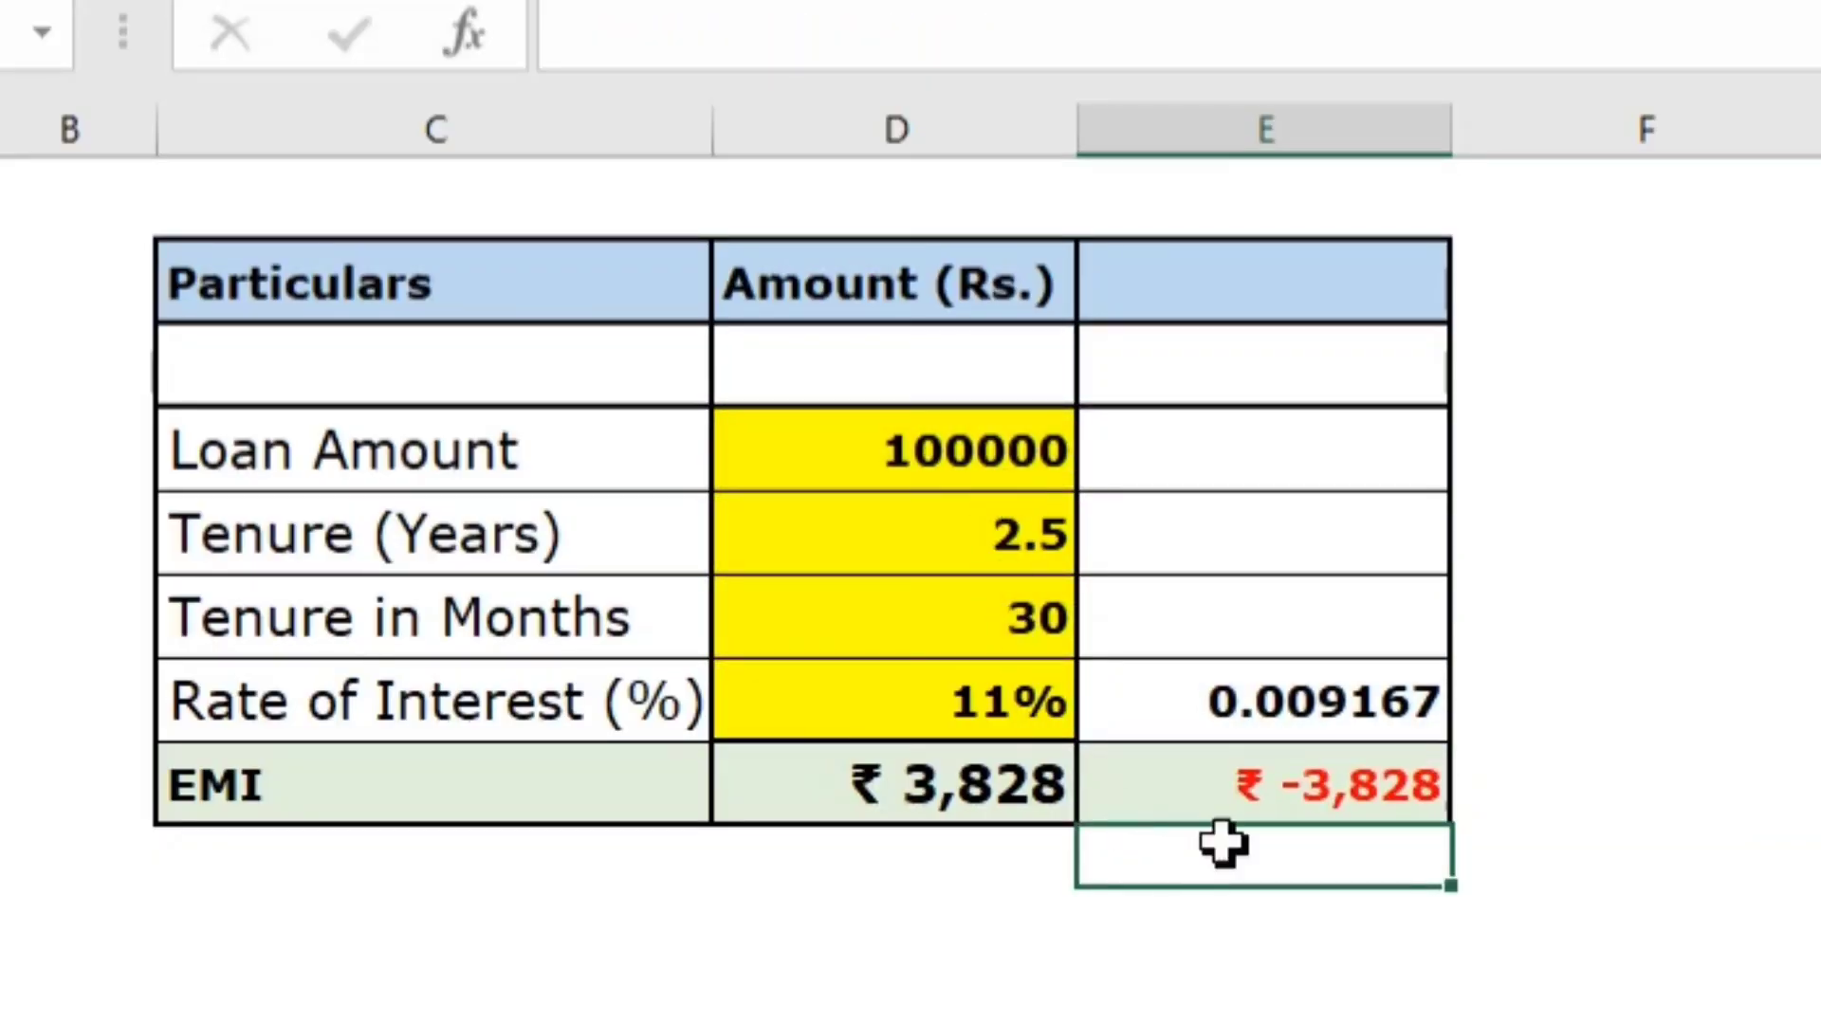
{"action": "left_click", "coordinate": [1291, 795]}
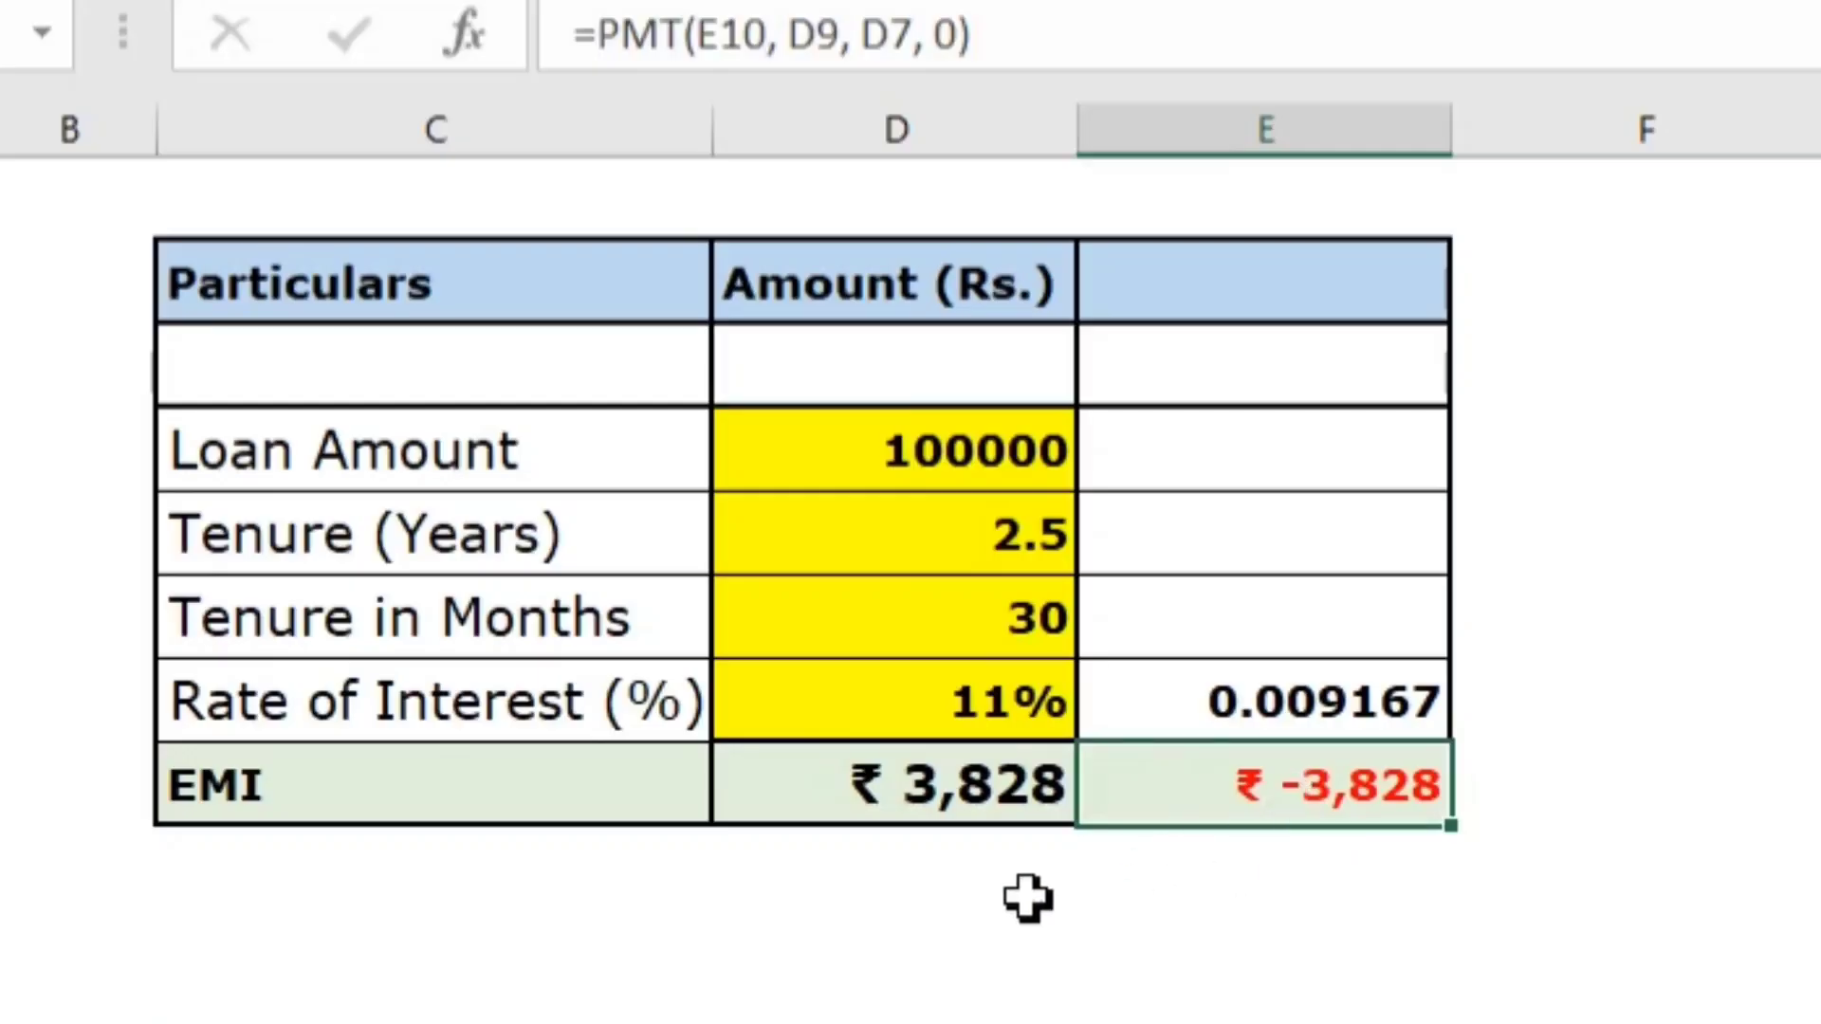
{"action": "double_click", "coordinate": [966, 799]}
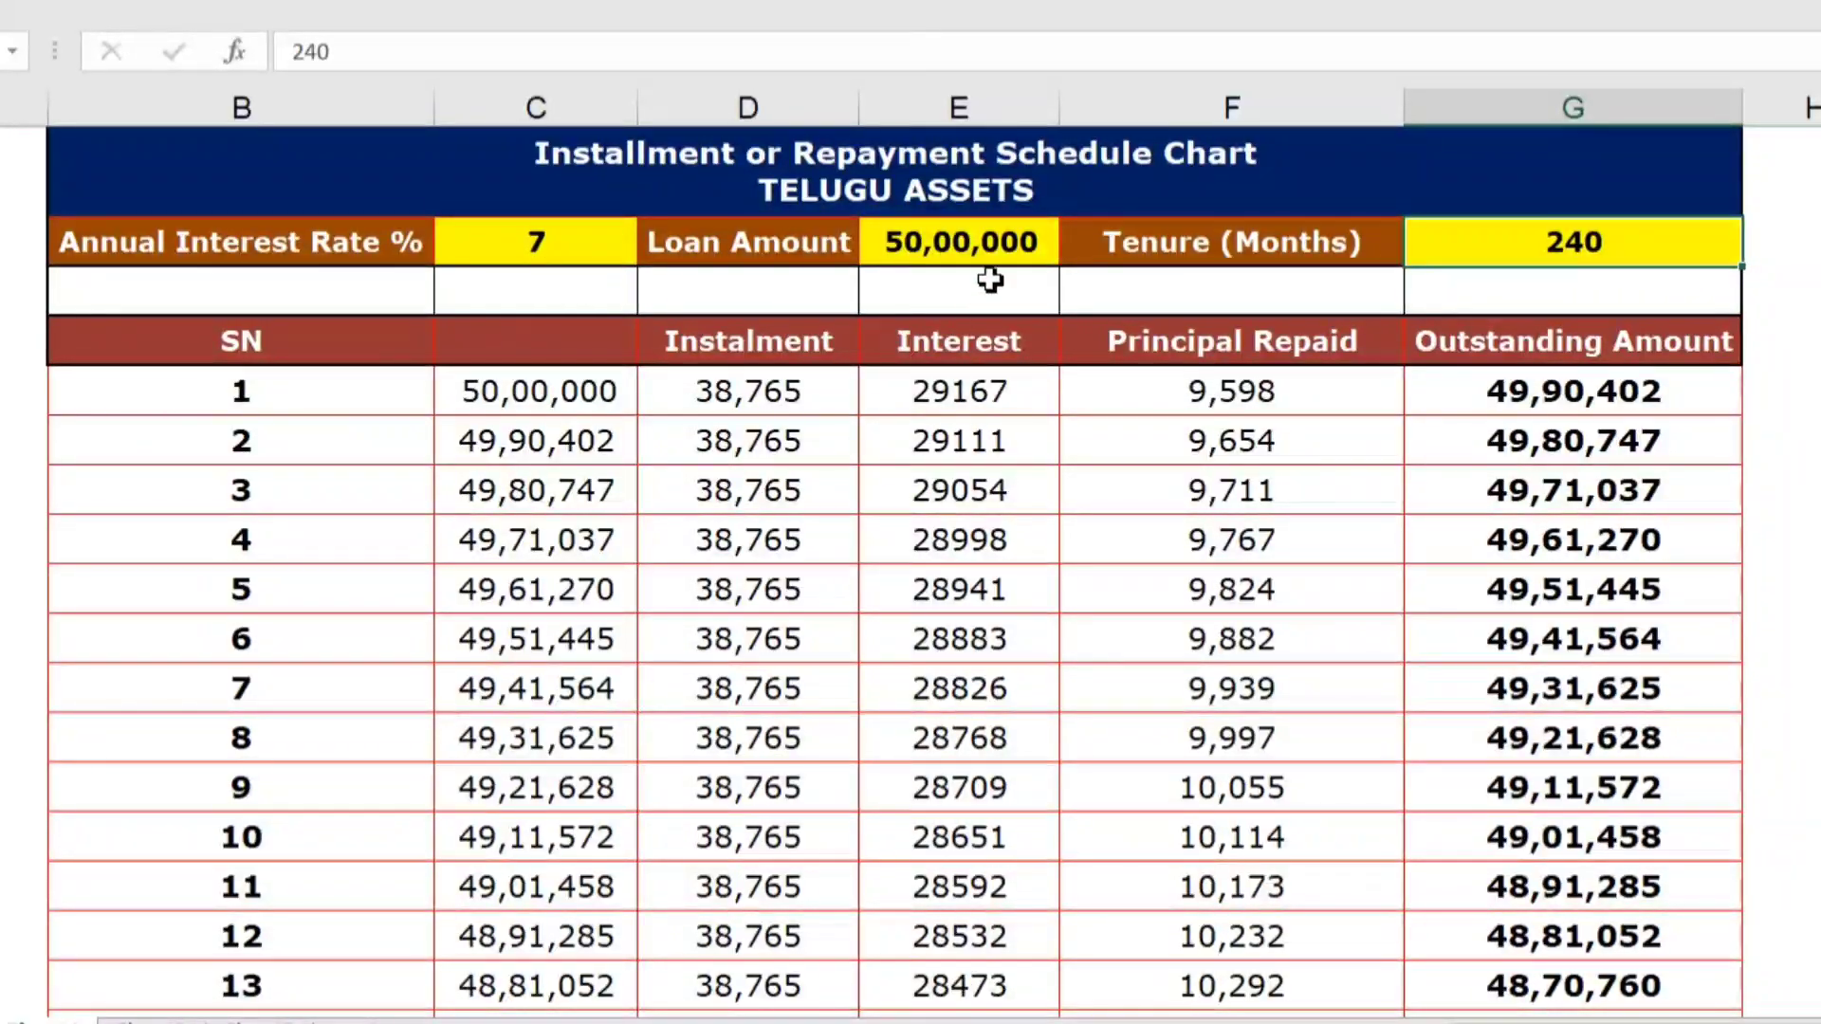
- Review the repayment schedule's interest rate and tenure inputs, and look through its monthly rows from first to last
{"action": "left_click", "coordinate": [559, 253]}
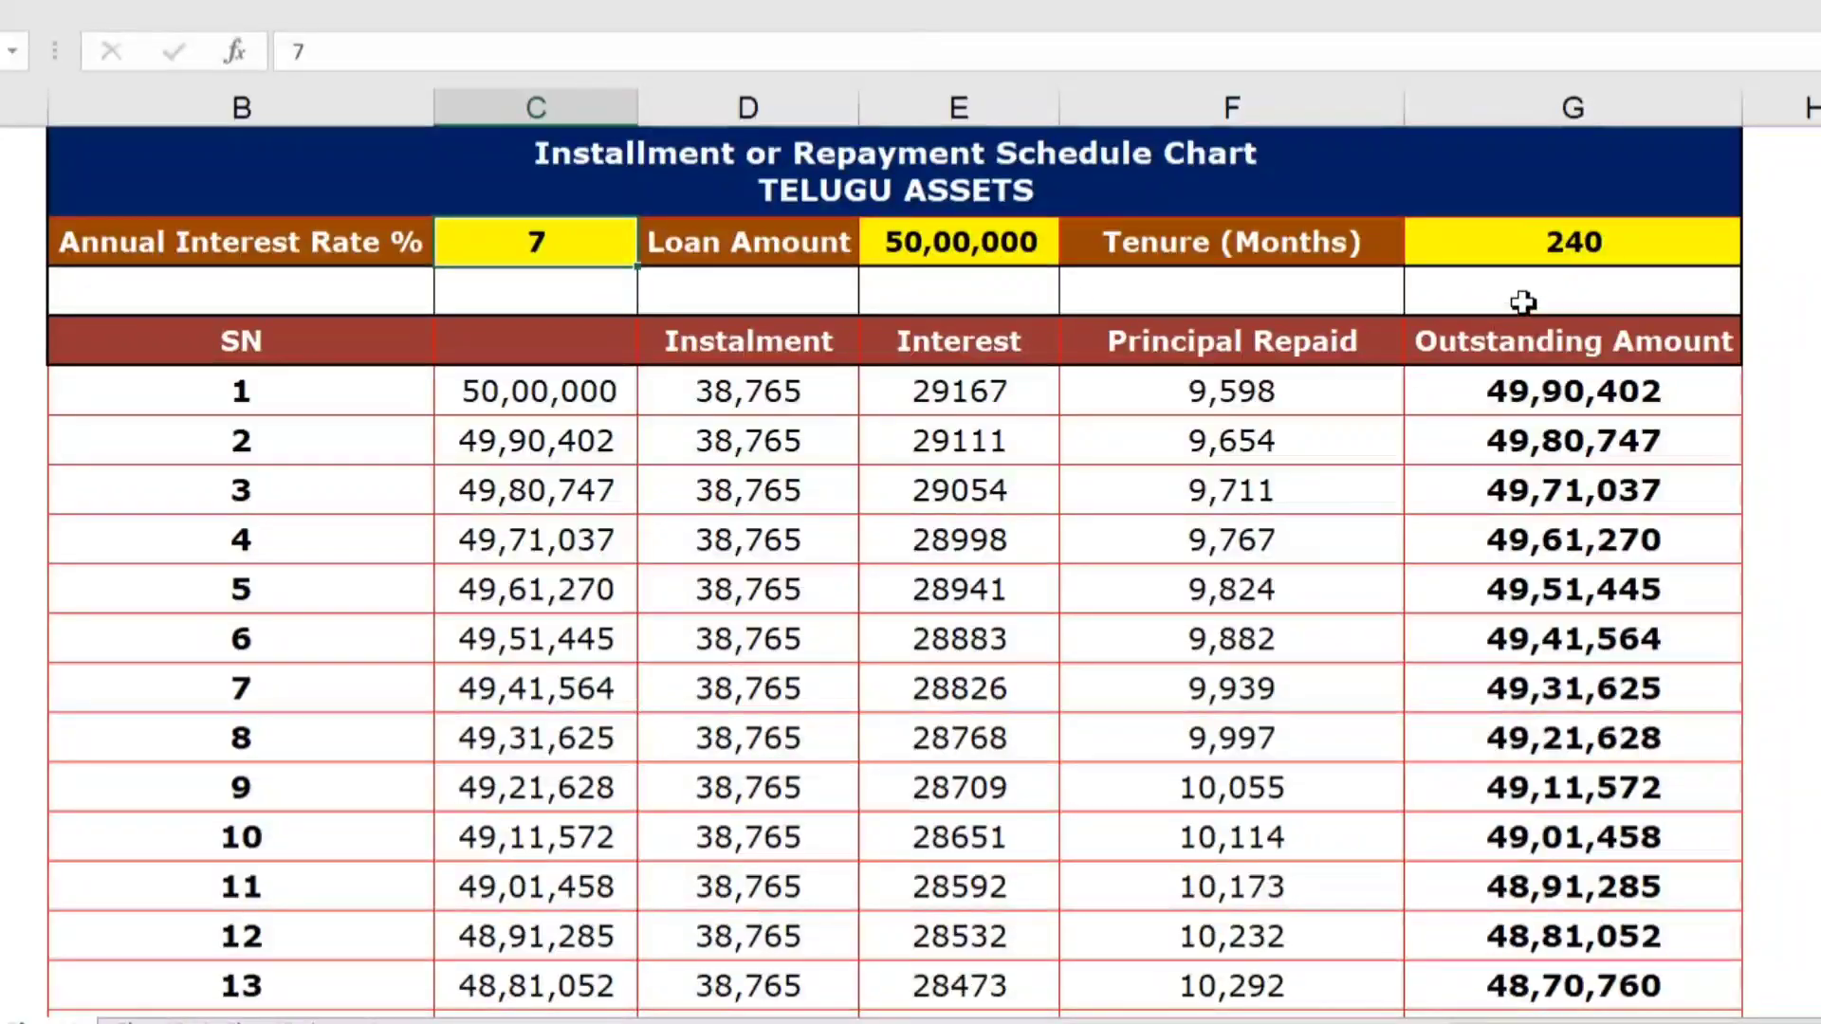
{"action": "left_click", "coordinate": [1523, 239]}
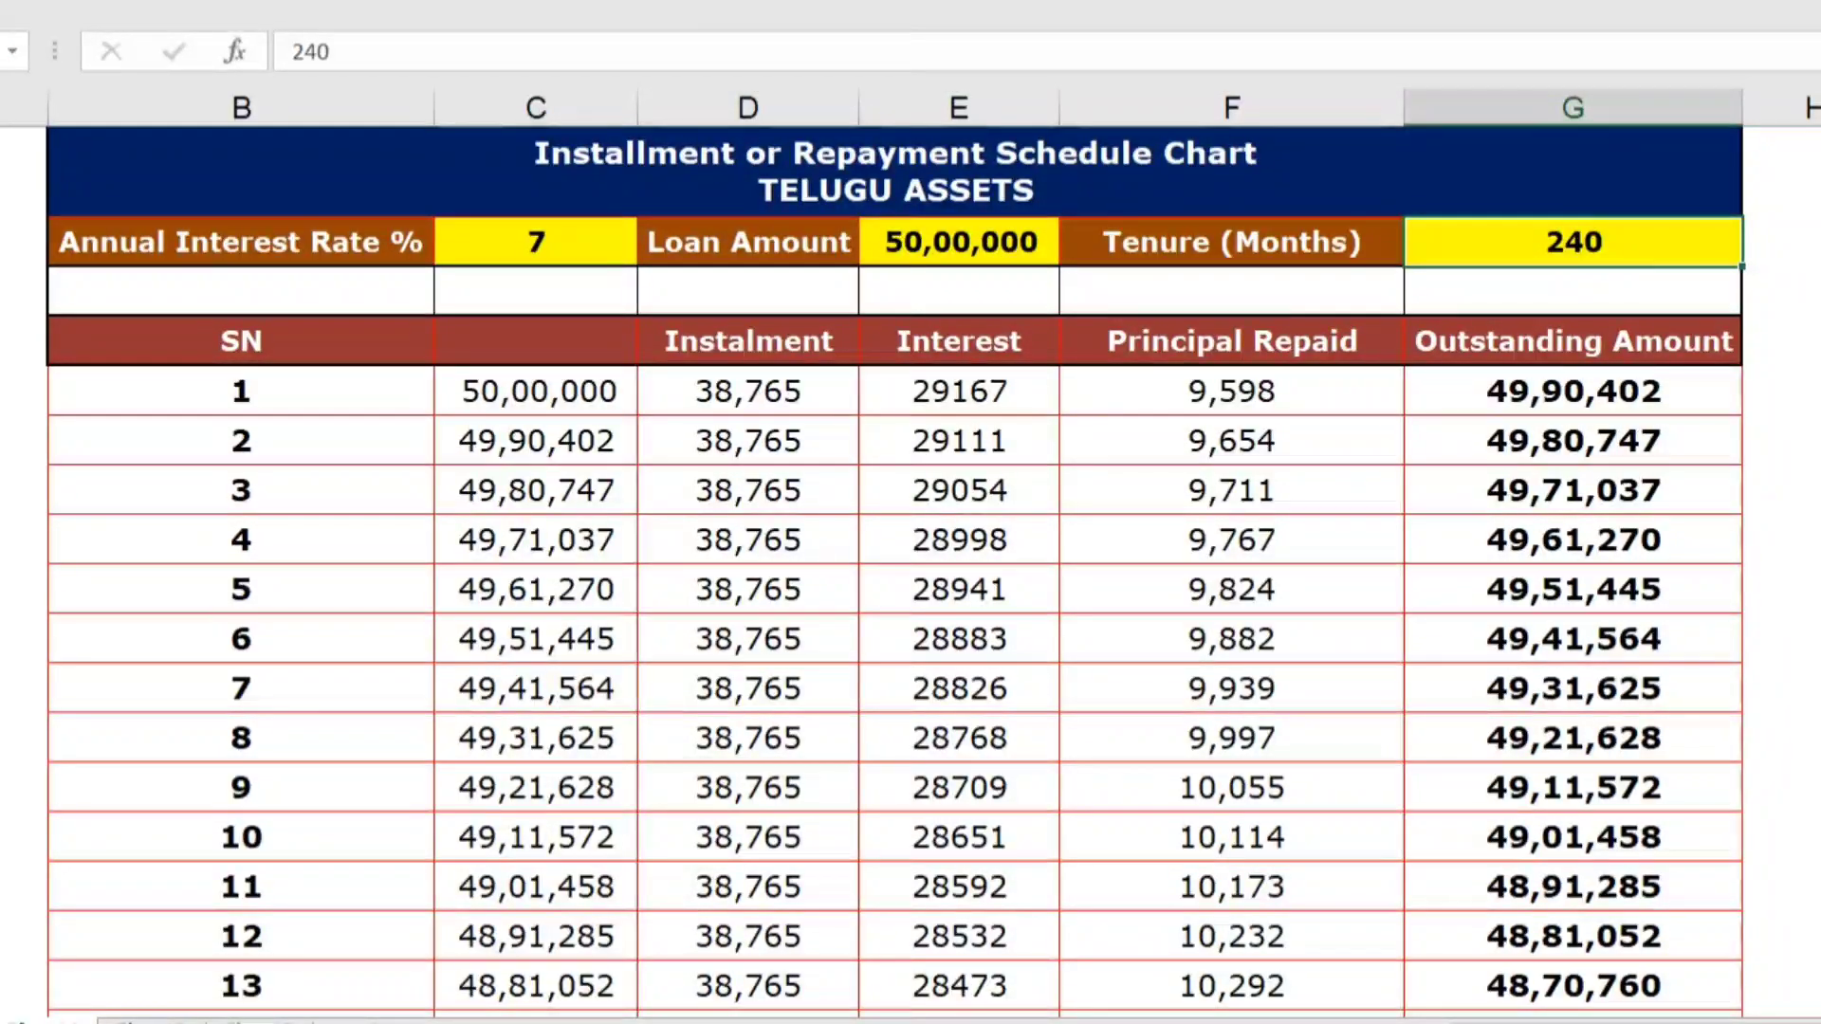
{"action": "left_click", "coordinate": [1786, 242]}
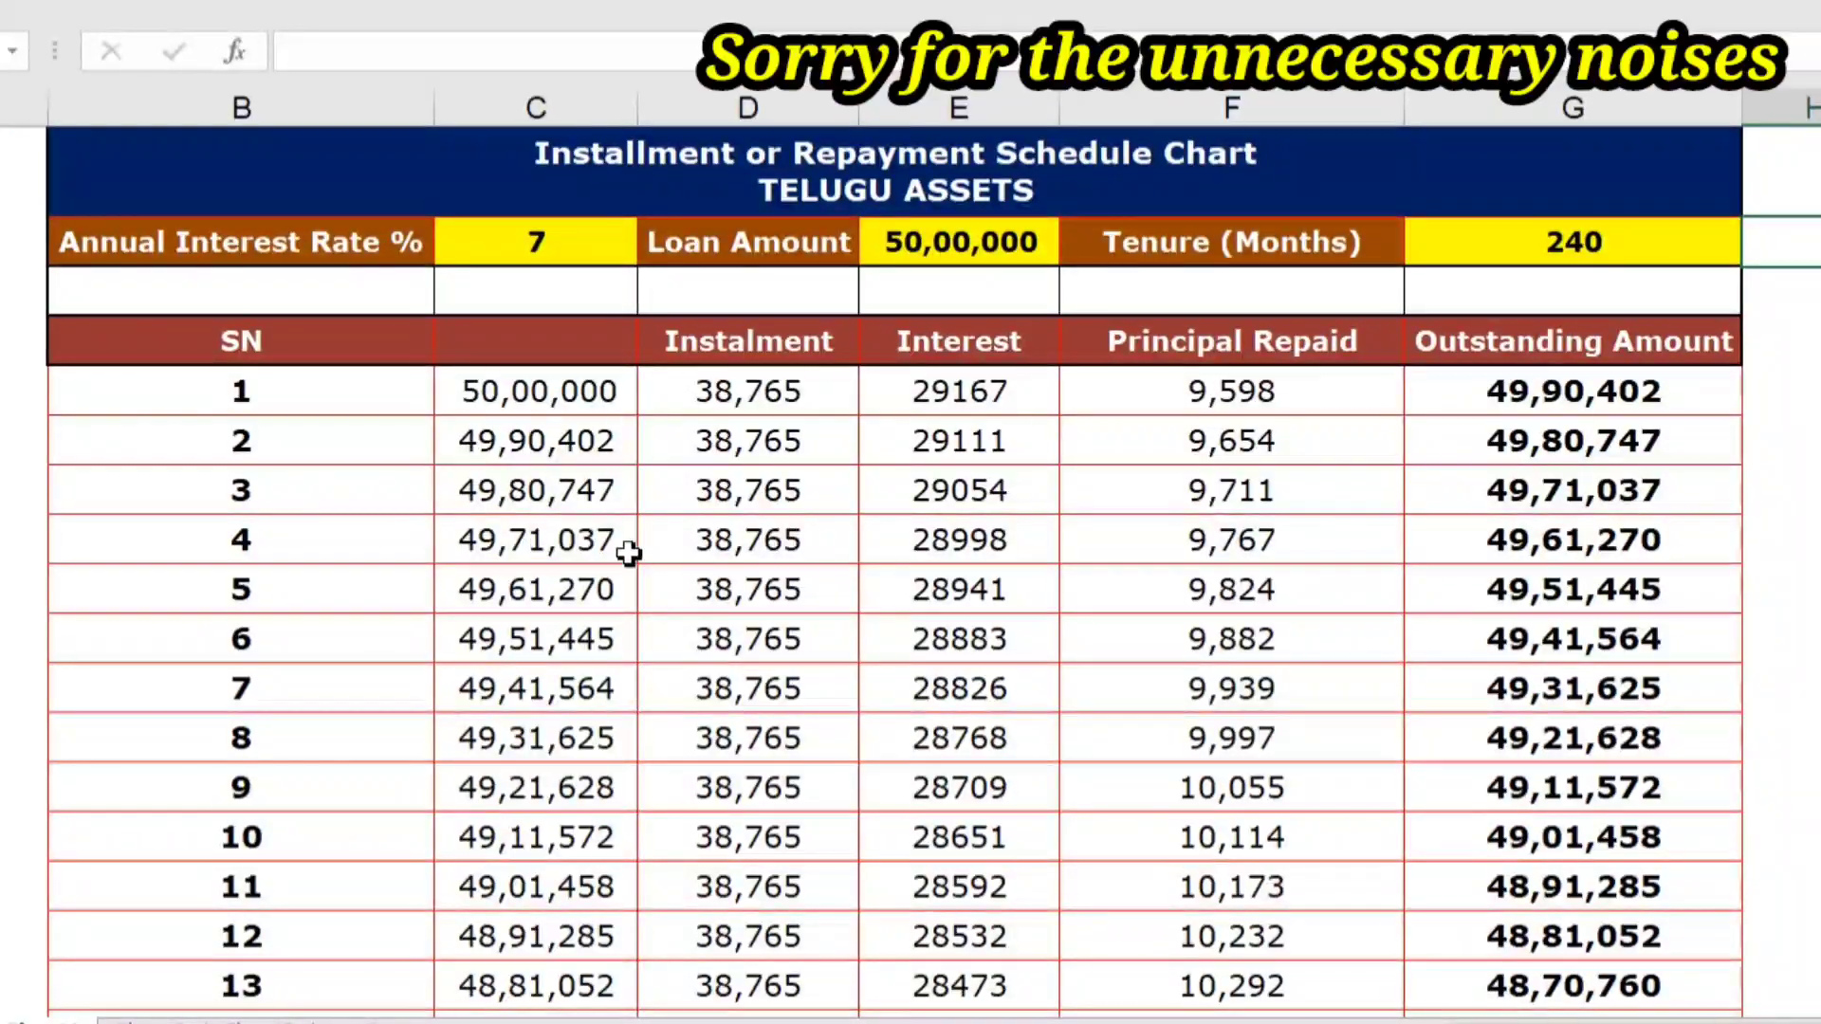
{"action": "scroll", "coordinate": [598, 650], "scroll_direction": "down", "scroll_amount": 20}
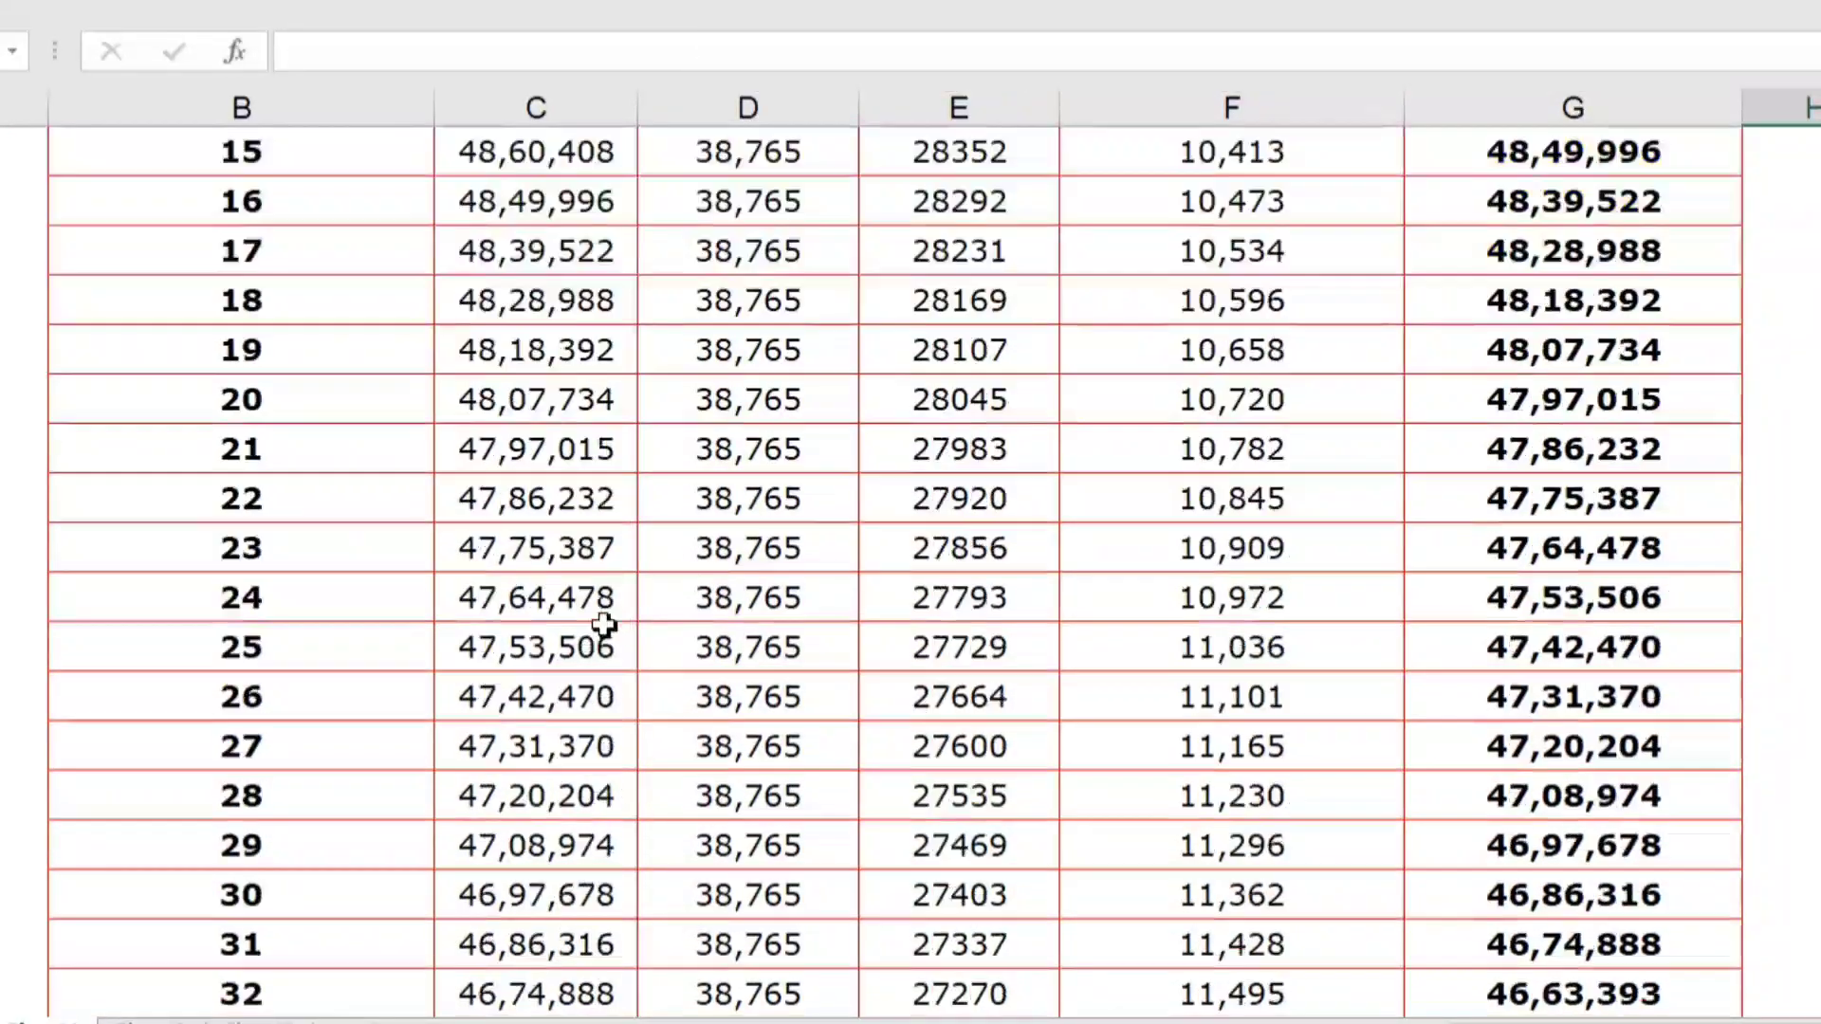
{"action": "scroll", "coordinate": [596, 661], "scroll_direction": "down", "scroll_amount": 20}
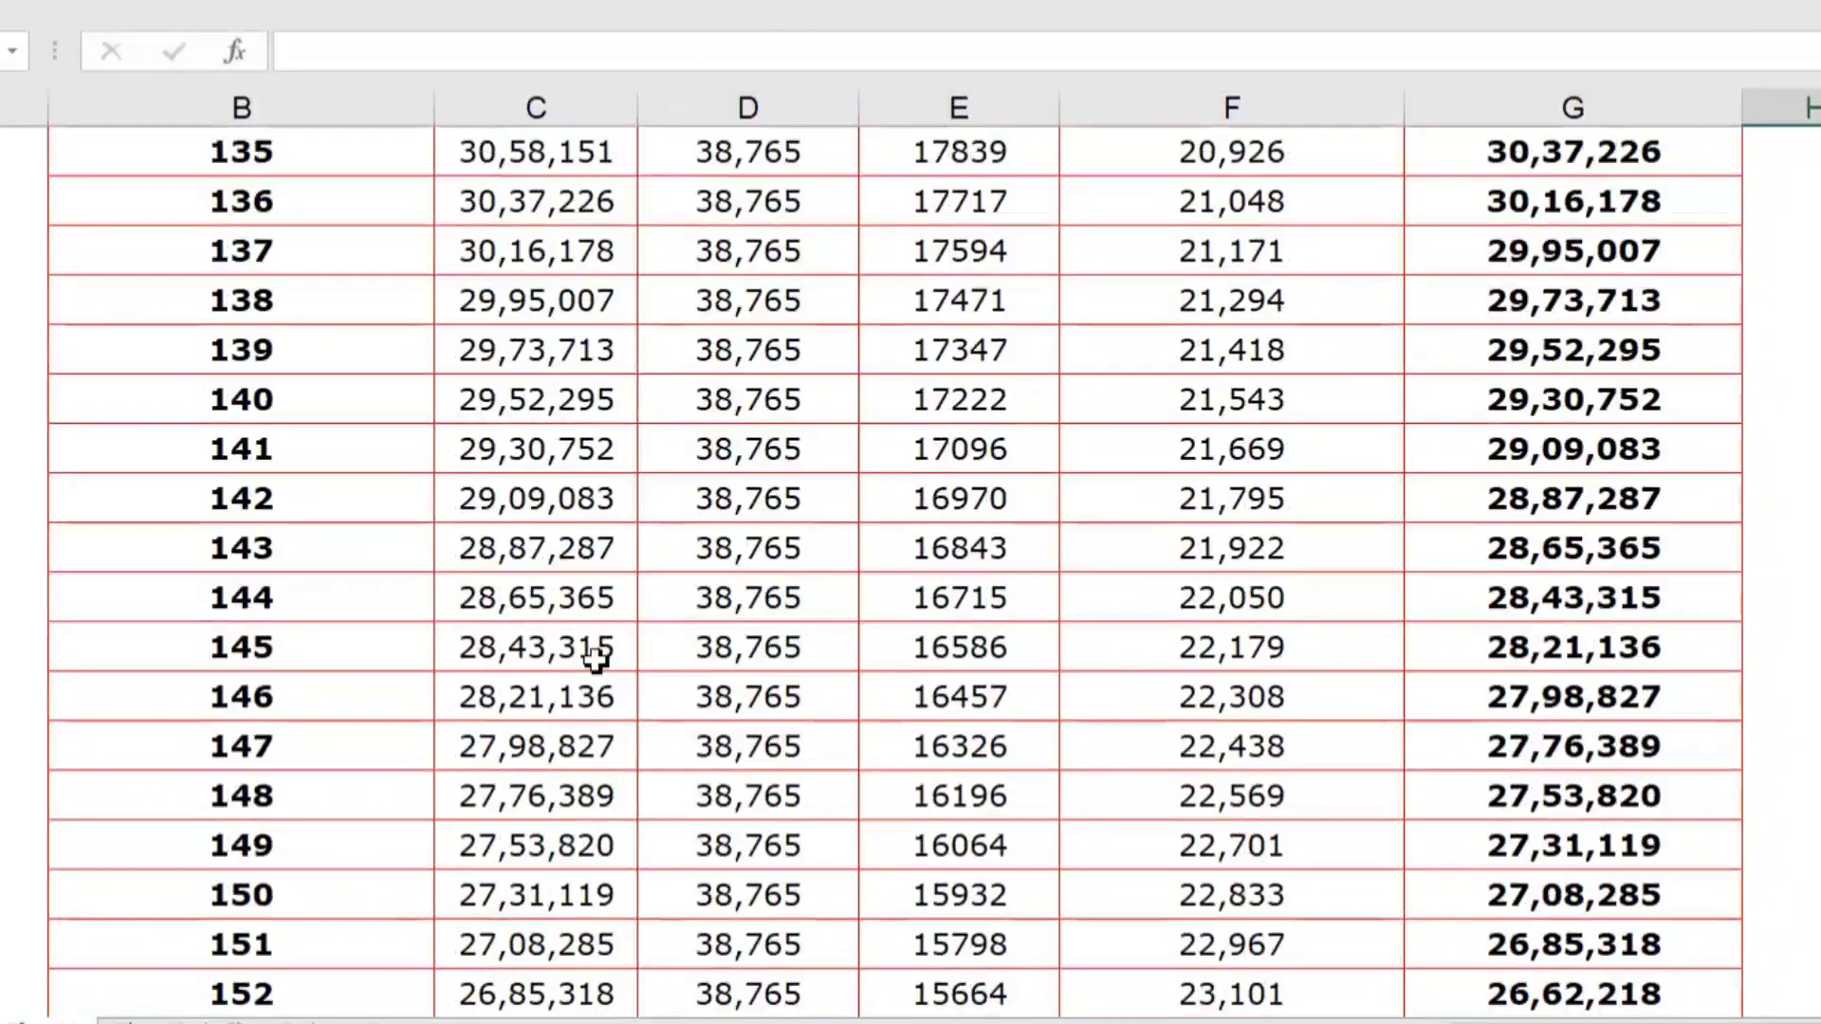
{"action": "scroll", "coordinate": [596, 661], "scroll_direction": "down", "scroll_amount": 10}
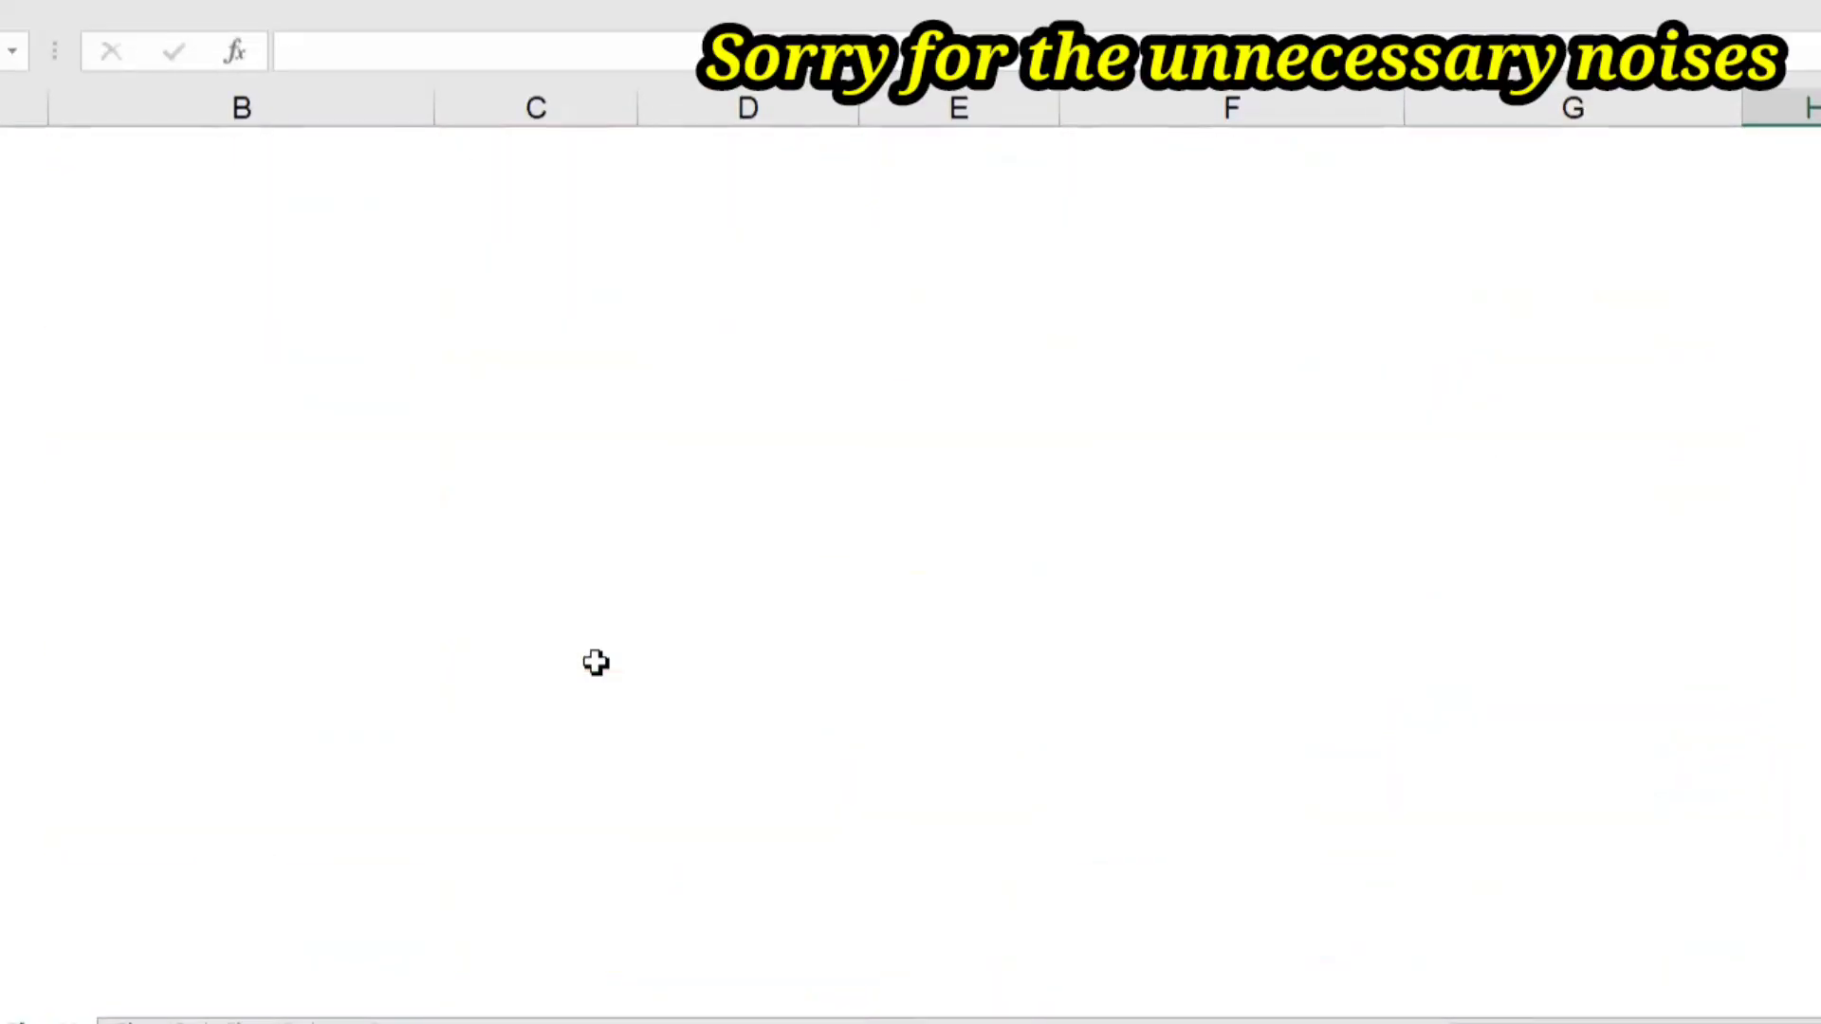
{"action": "scroll", "coordinate": [596, 661], "scroll_direction": "up", "scroll_amount": 6}
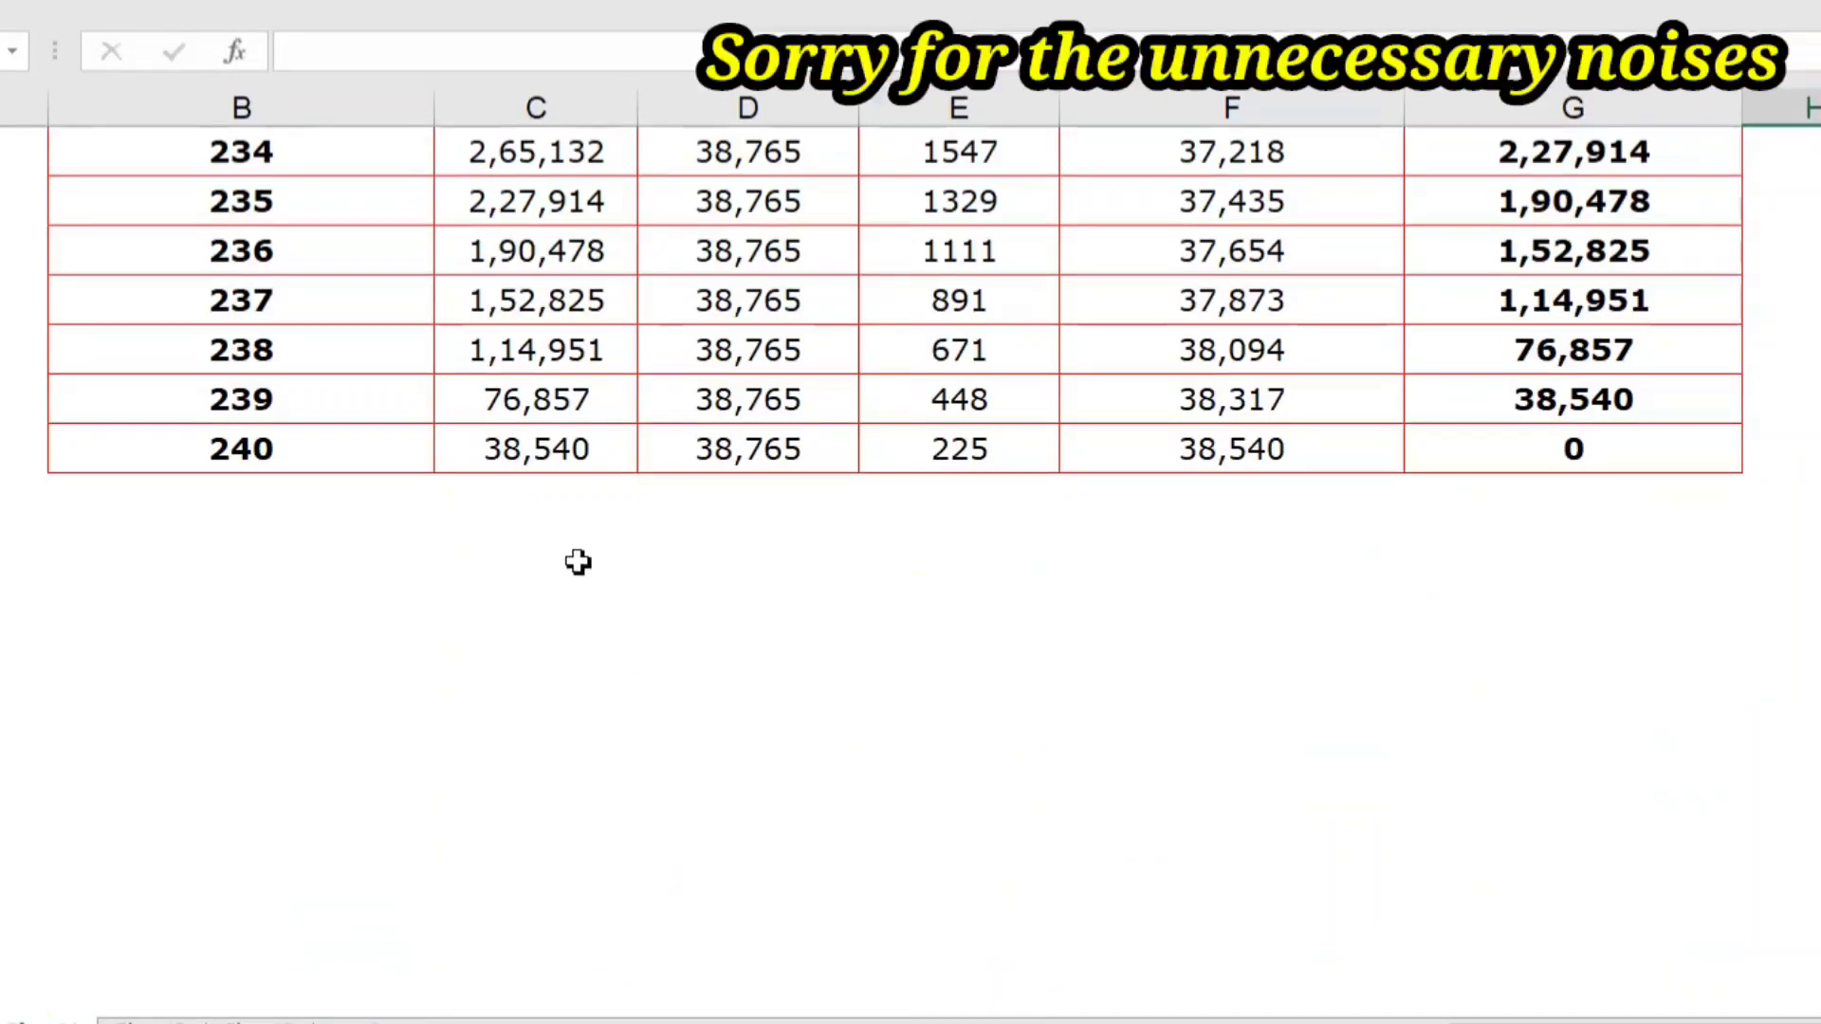
{"action": "scroll", "coordinate": [578, 562], "scroll_direction": "up", "scroll_amount": 20}
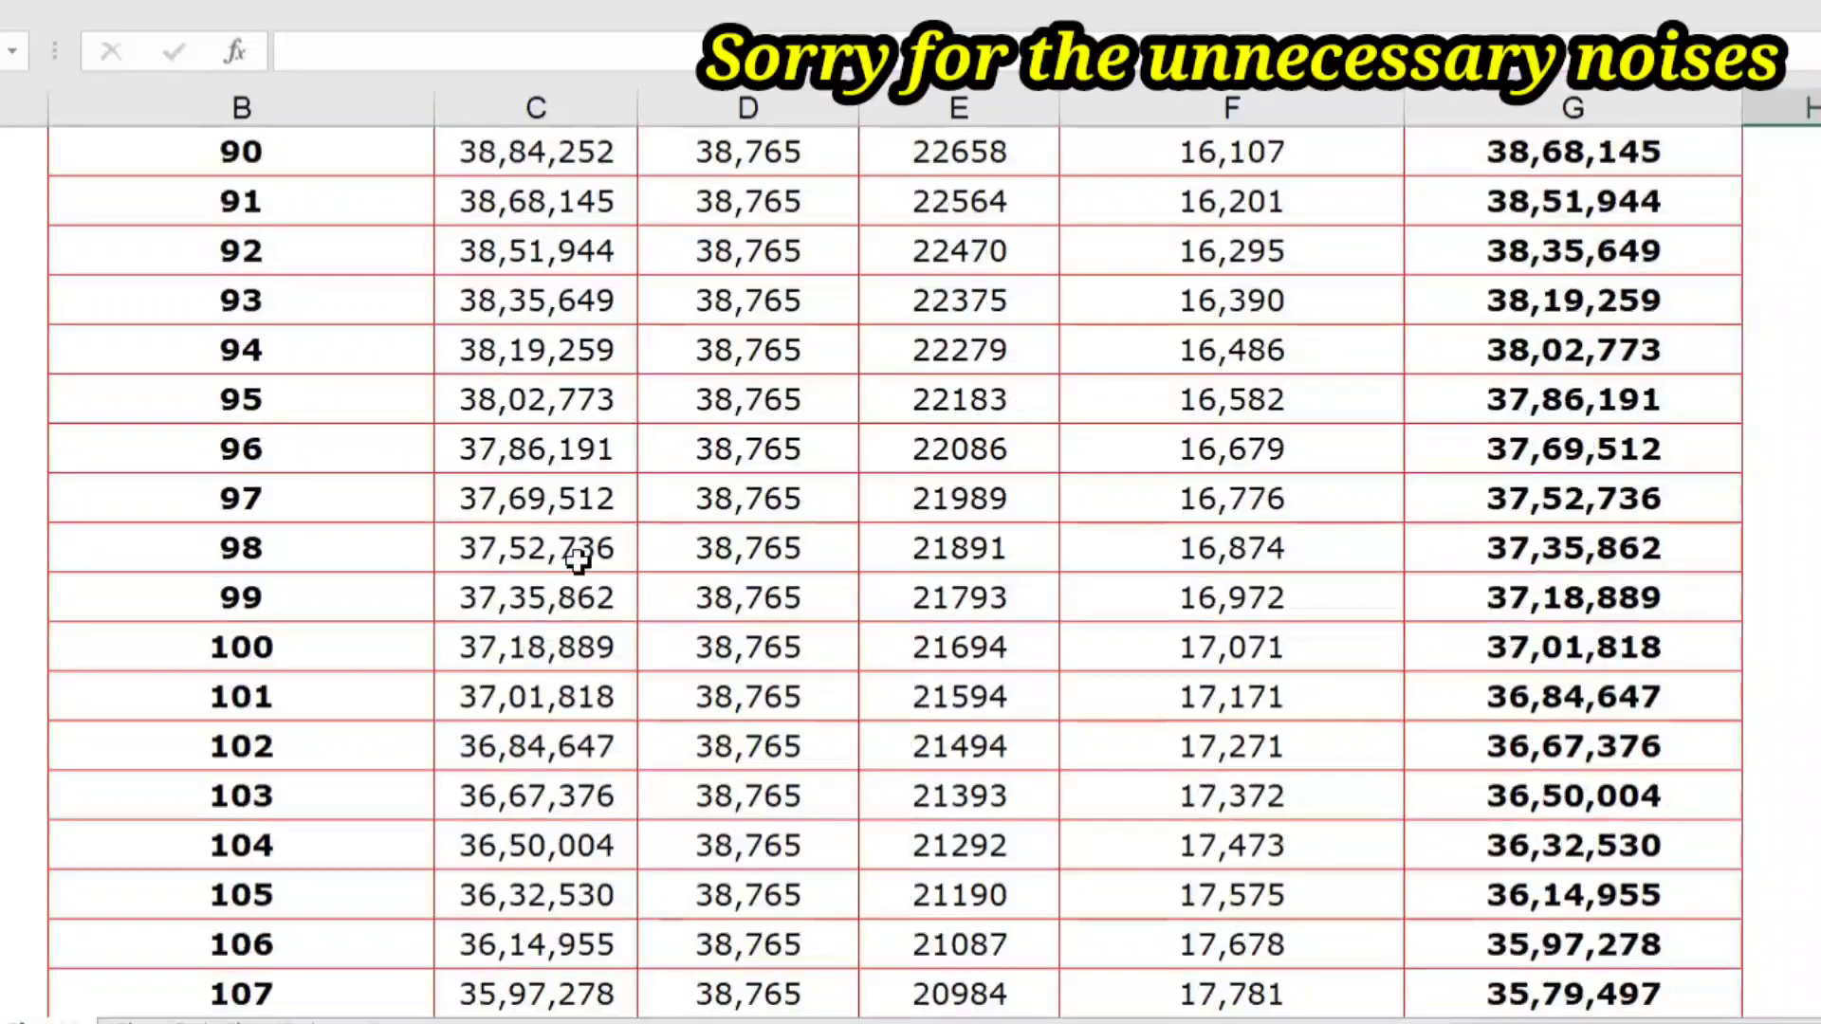
{"action": "scroll", "coordinate": [577, 562], "scroll_direction": "up", "scroll_amount": 20}
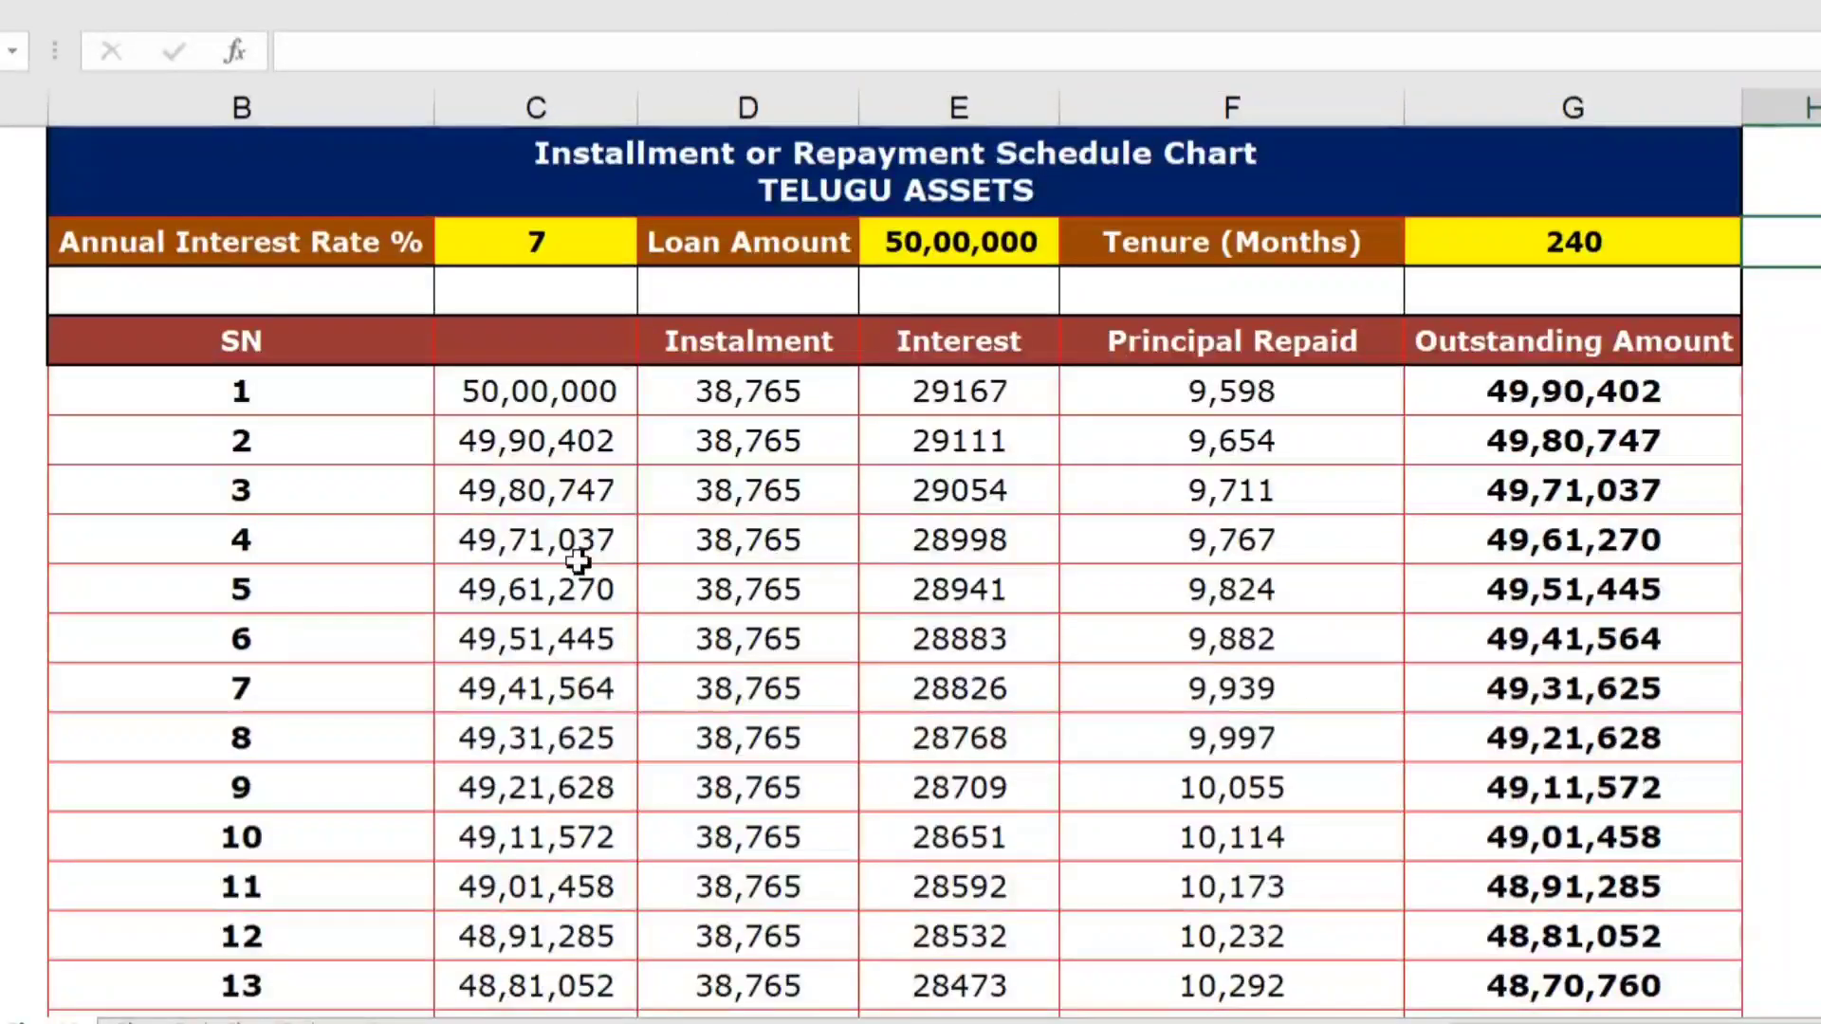
- Examine the first month's instalment formula and compare the interest and principal repaid across the first three months
{"action": "left_click", "coordinate": [768, 397]}
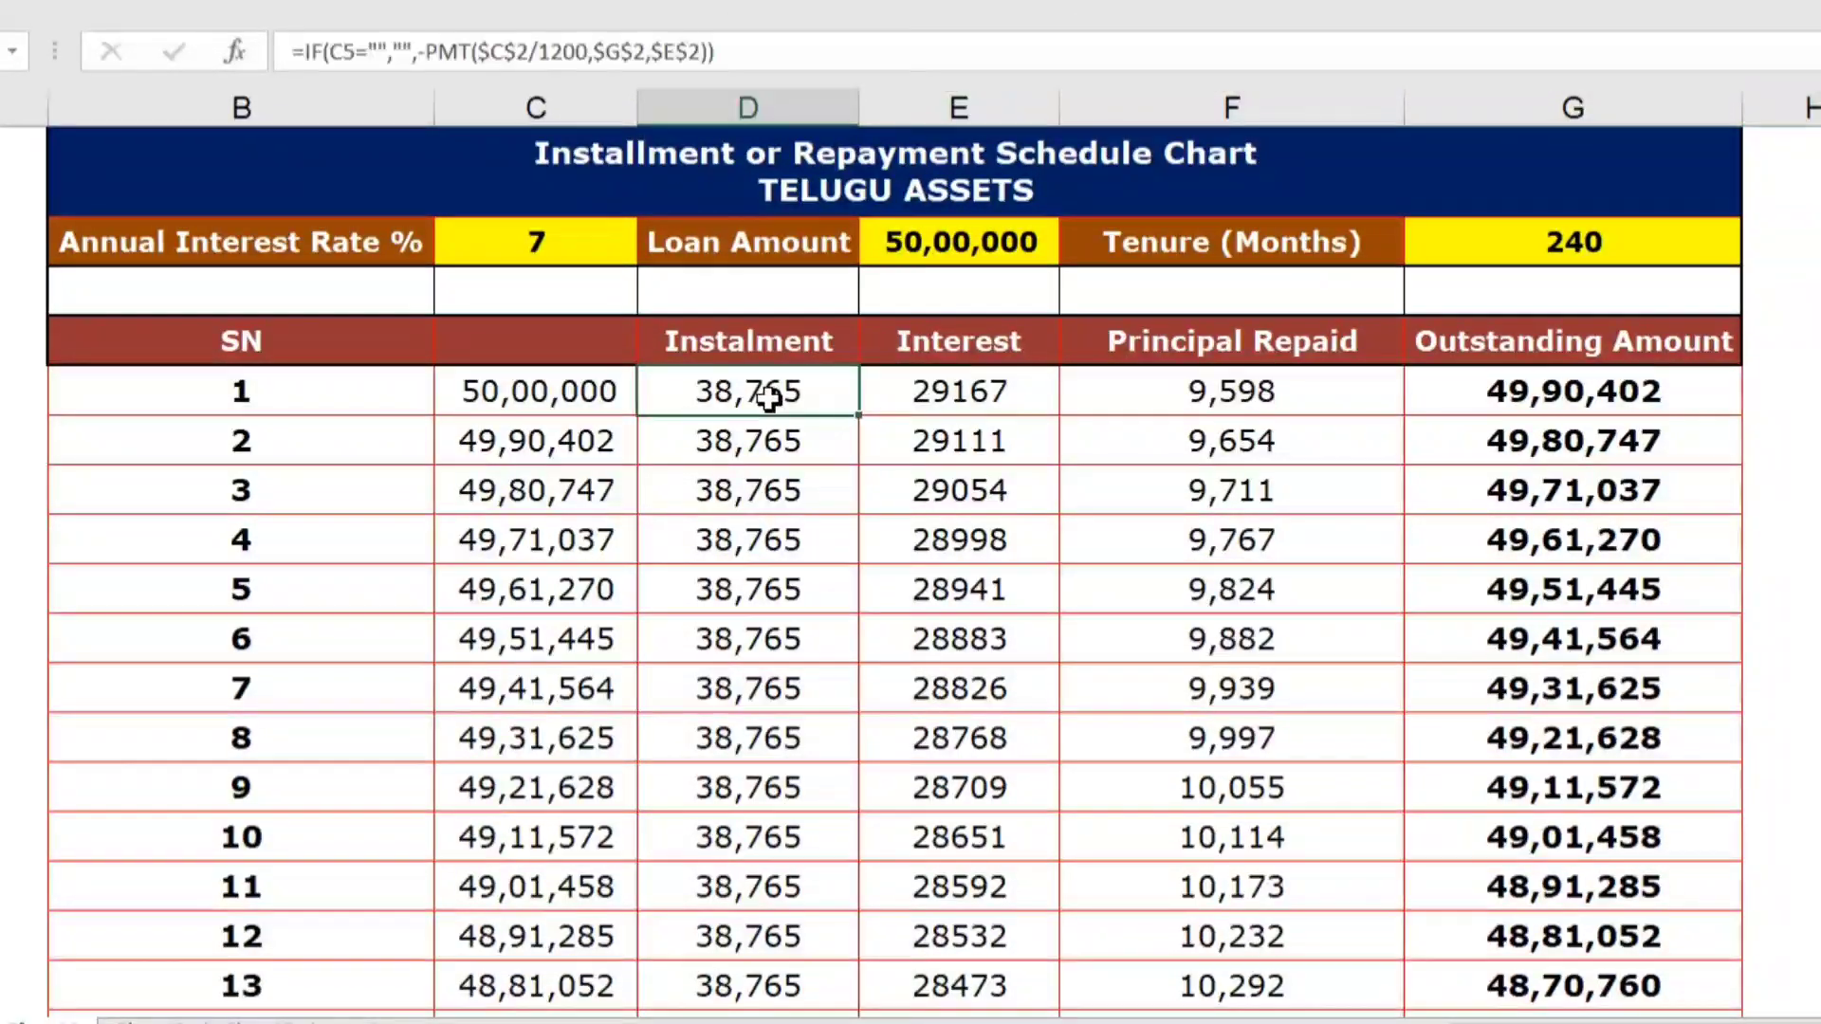
{"action": "left_click", "coordinate": [981, 396]}
{"action": "left_click", "coordinate": [1264, 392]}
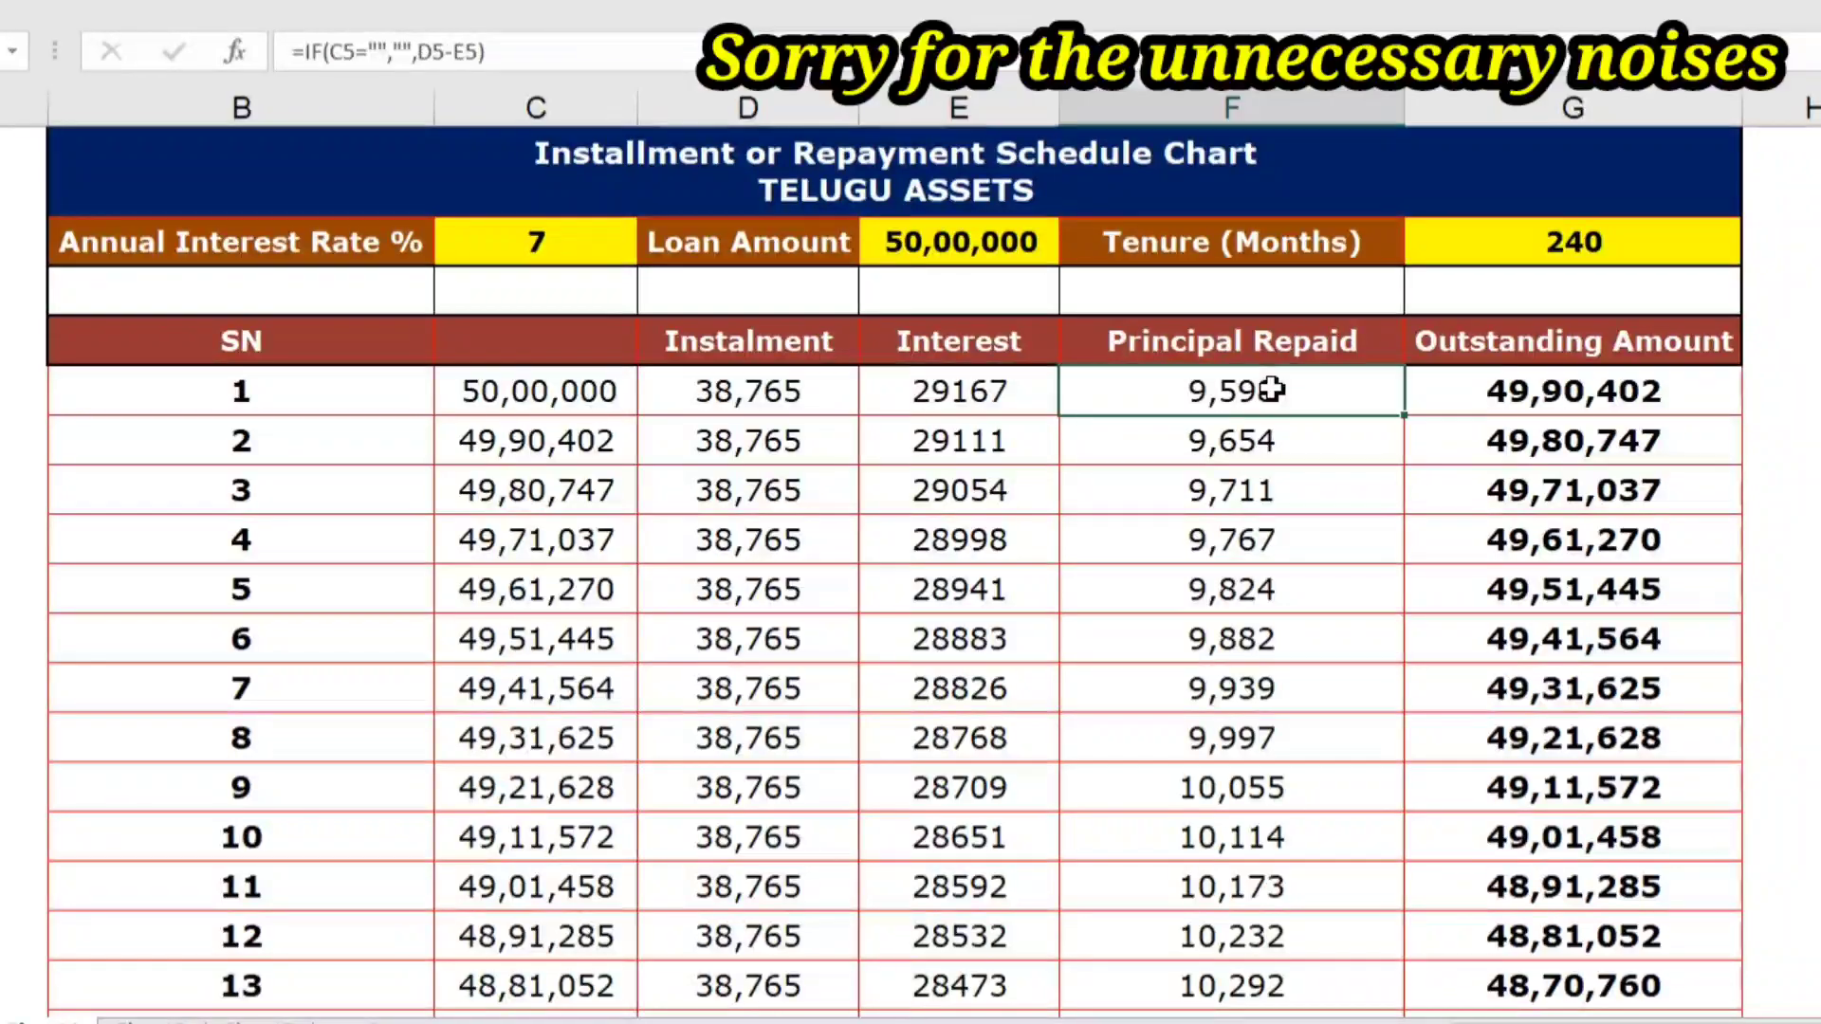
{"action": "left_click", "coordinate": [994, 442]}
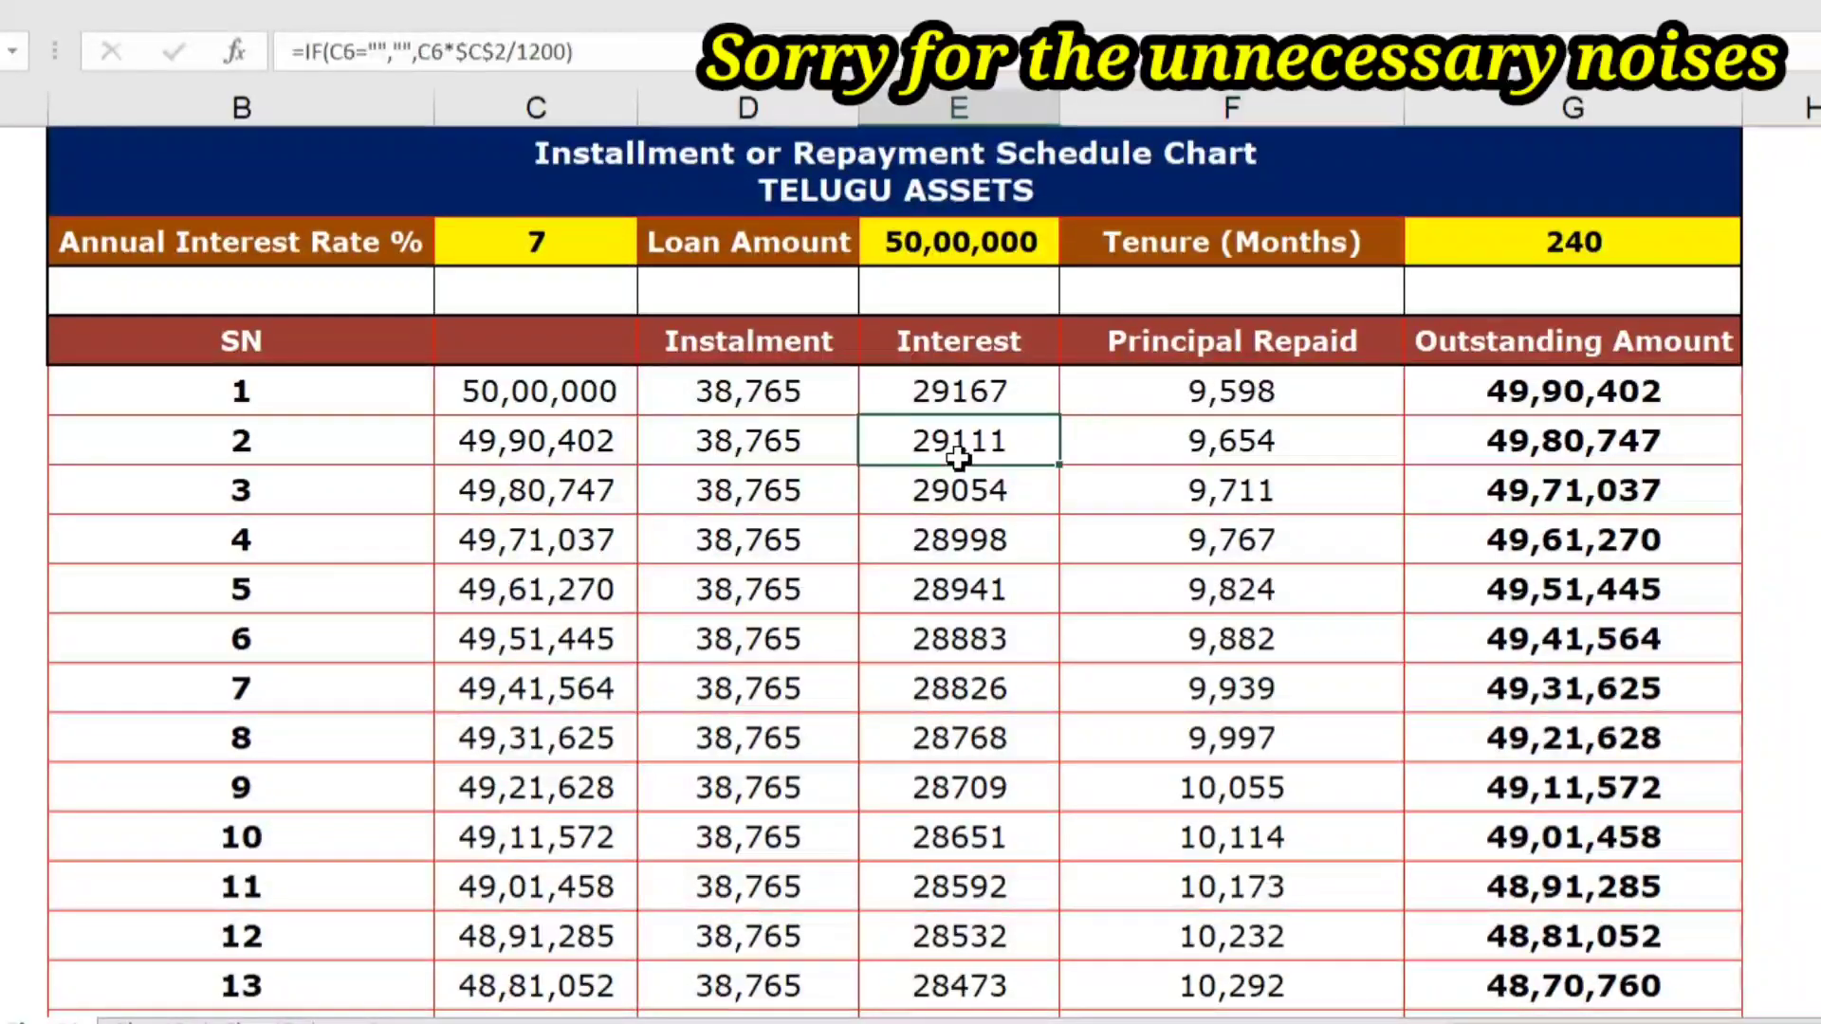
{"action": "left_click", "coordinate": [1234, 453]}
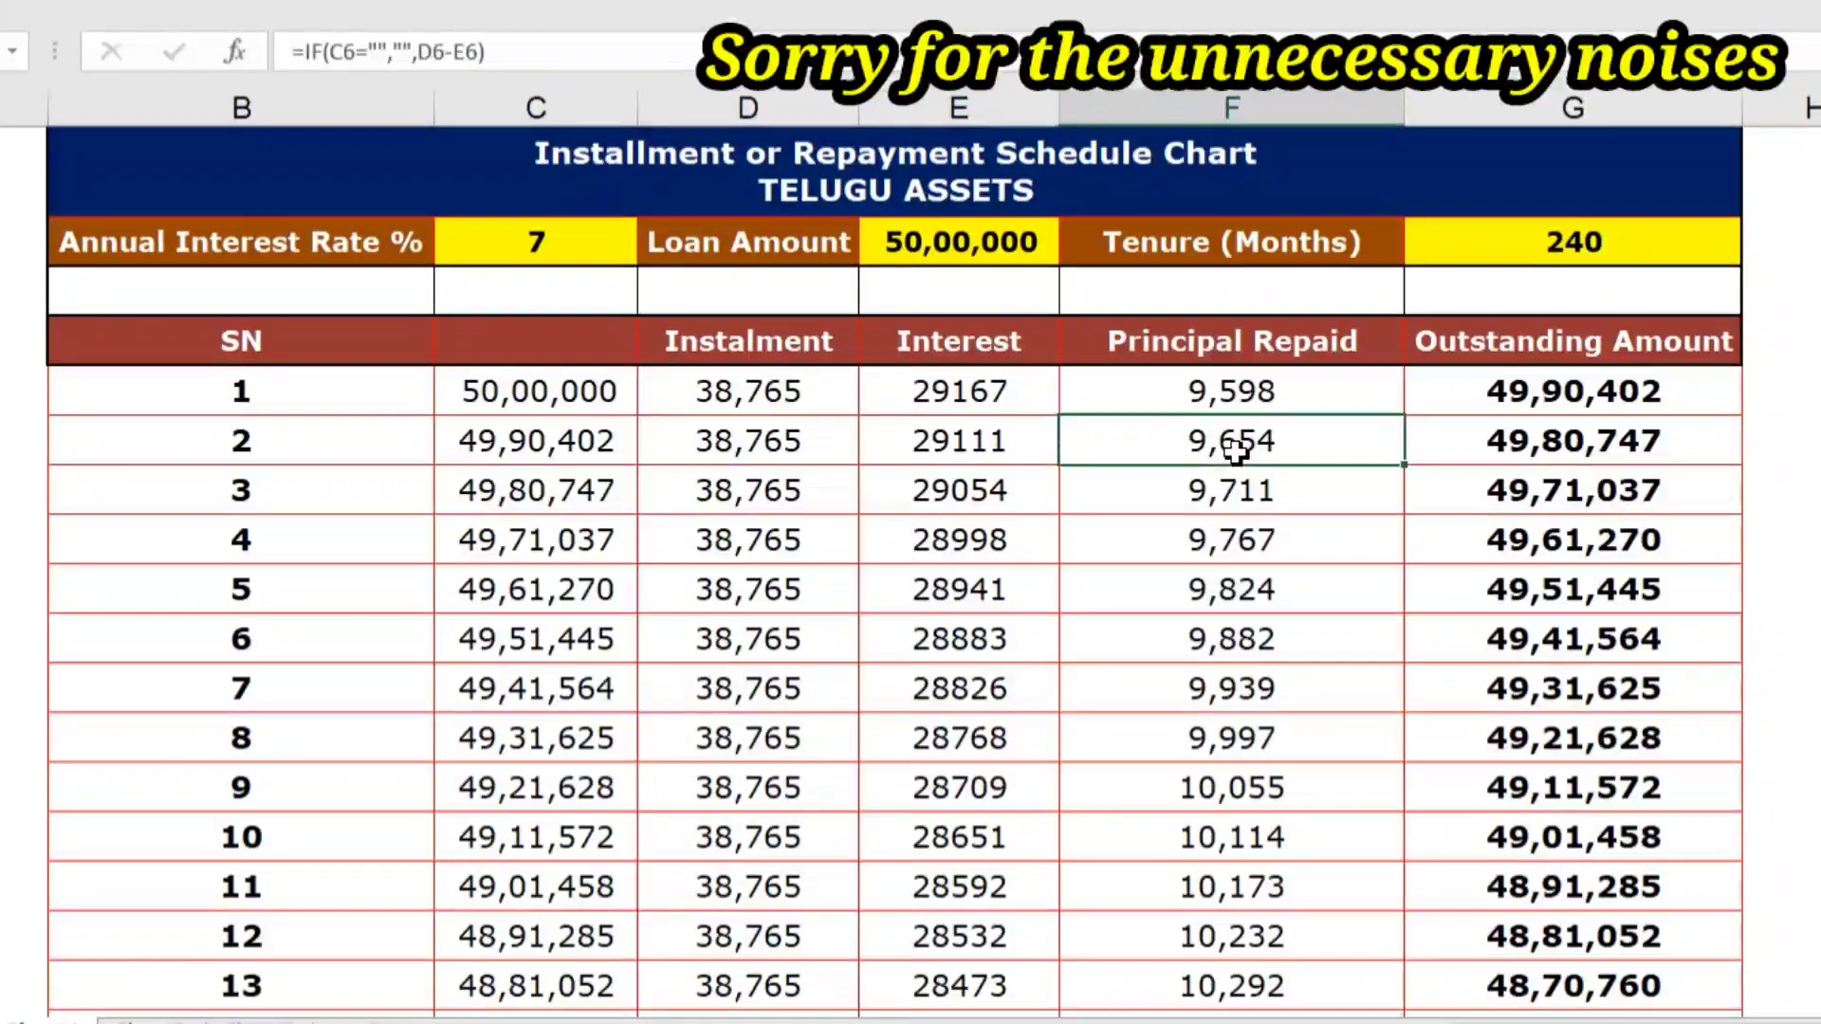
{"action": "left_click", "coordinate": [987, 486]}
{"action": "left_click", "coordinate": [1215, 495]}
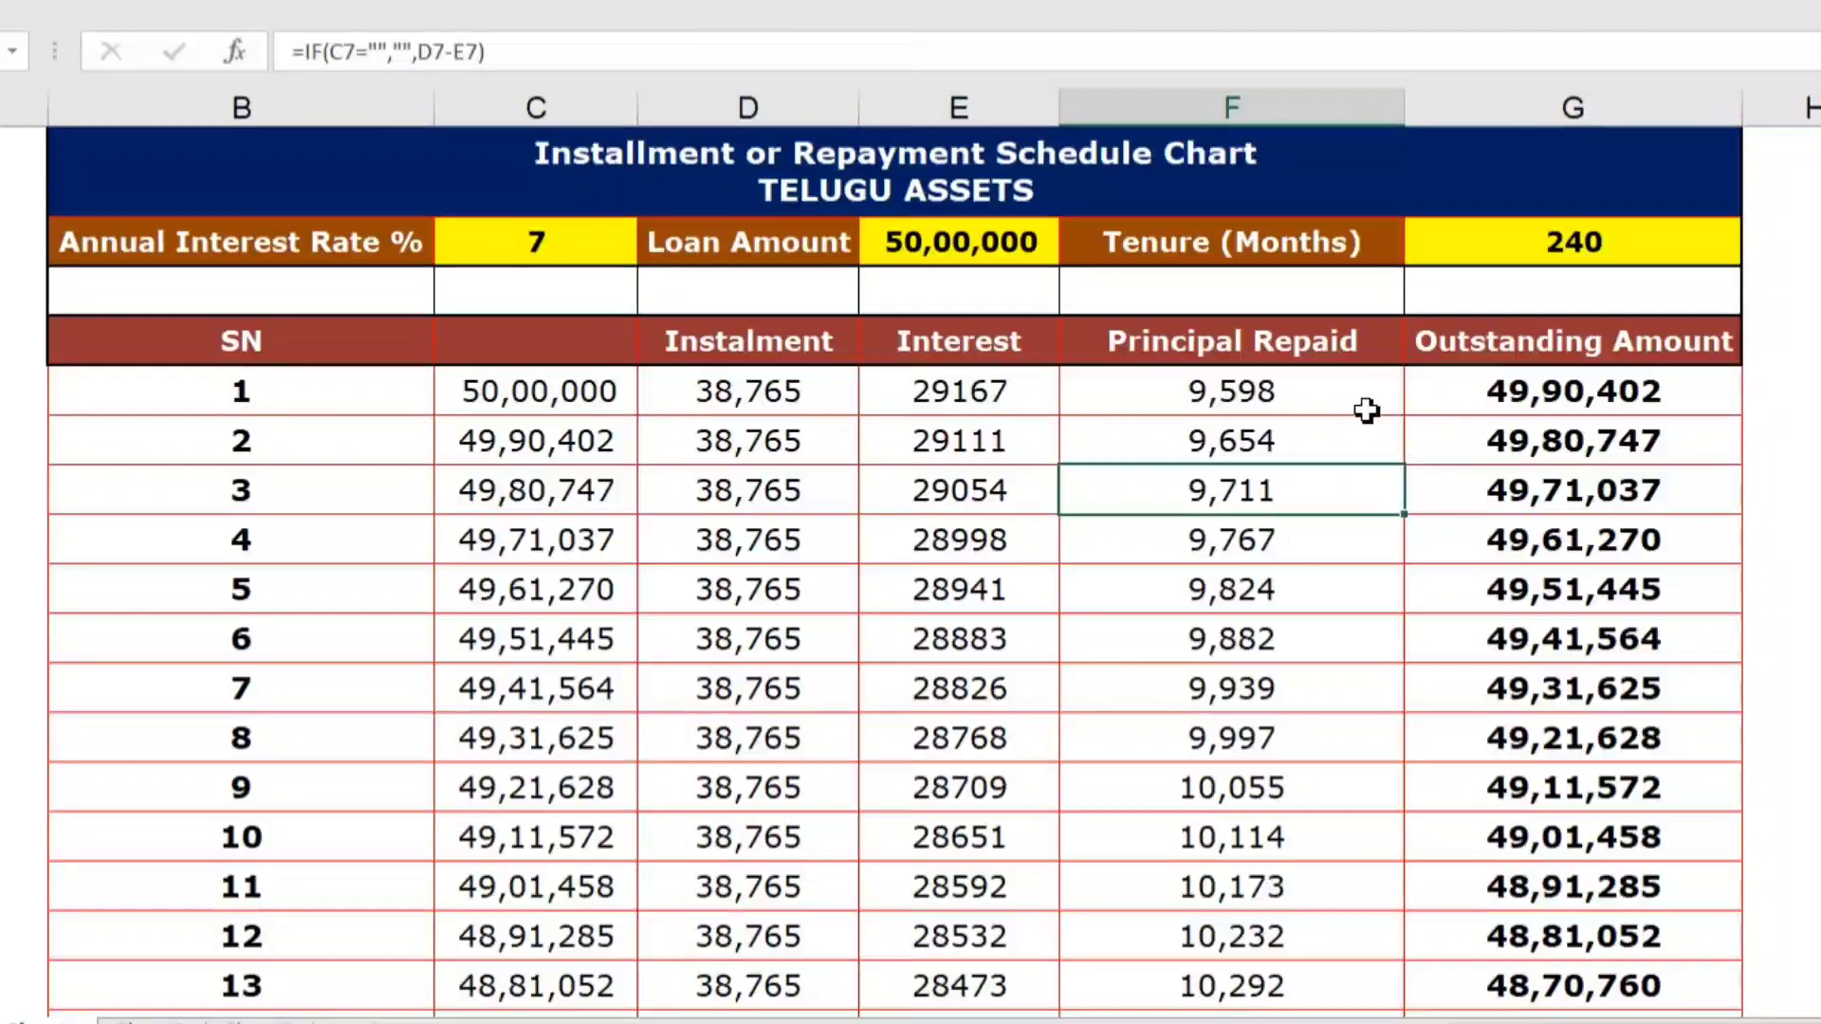
{"action": "scroll", "coordinate": [1365, 409], "scroll_direction": "down", "scroll_amount": 7}
{"action": "scroll", "coordinate": [1366, 413], "scroll_direction": "up", "scroll_amount": 7}
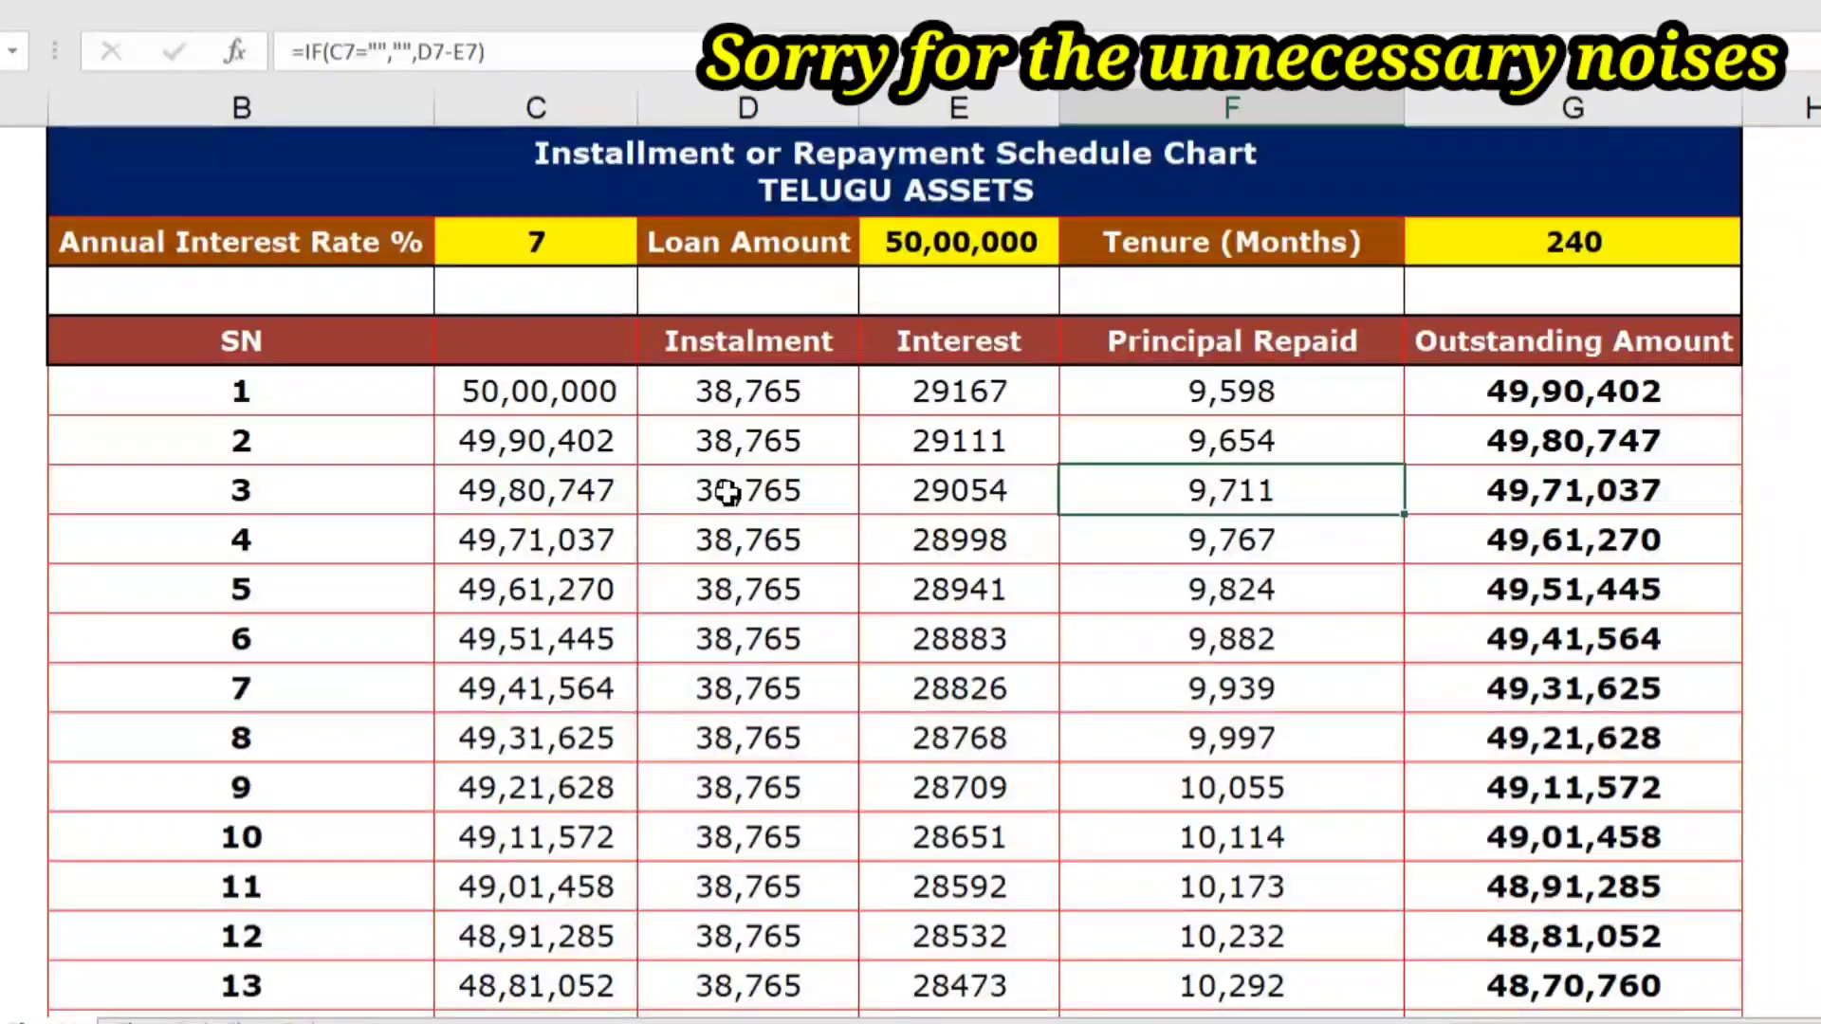
- Follow the repayment schedule to month 240 and check the outstanding amount formula in its final row
{"action": "scroll", "coordinate": [1130, 561], "scroll_direction": "down", "scroll_amount": 20}
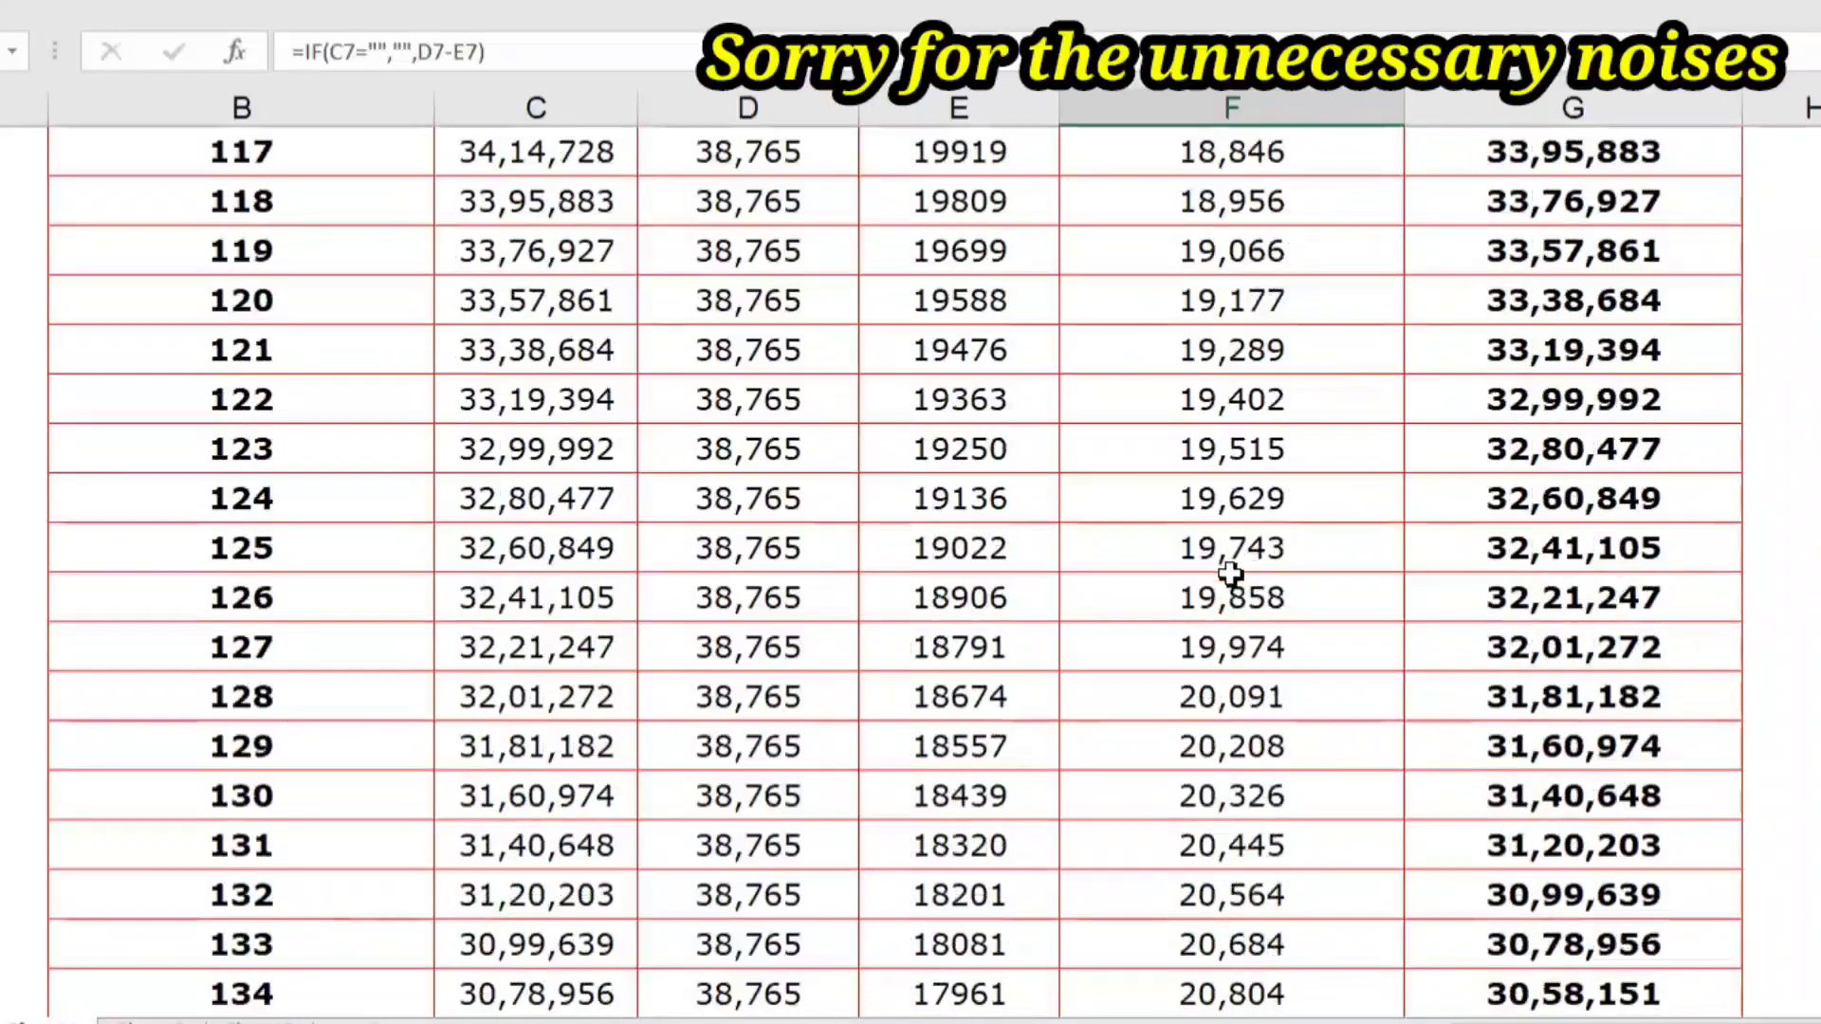
{"action": "scroll", "coordinate": [1230, 573], "scroll_direction": "down", "scroll_amount": 20}
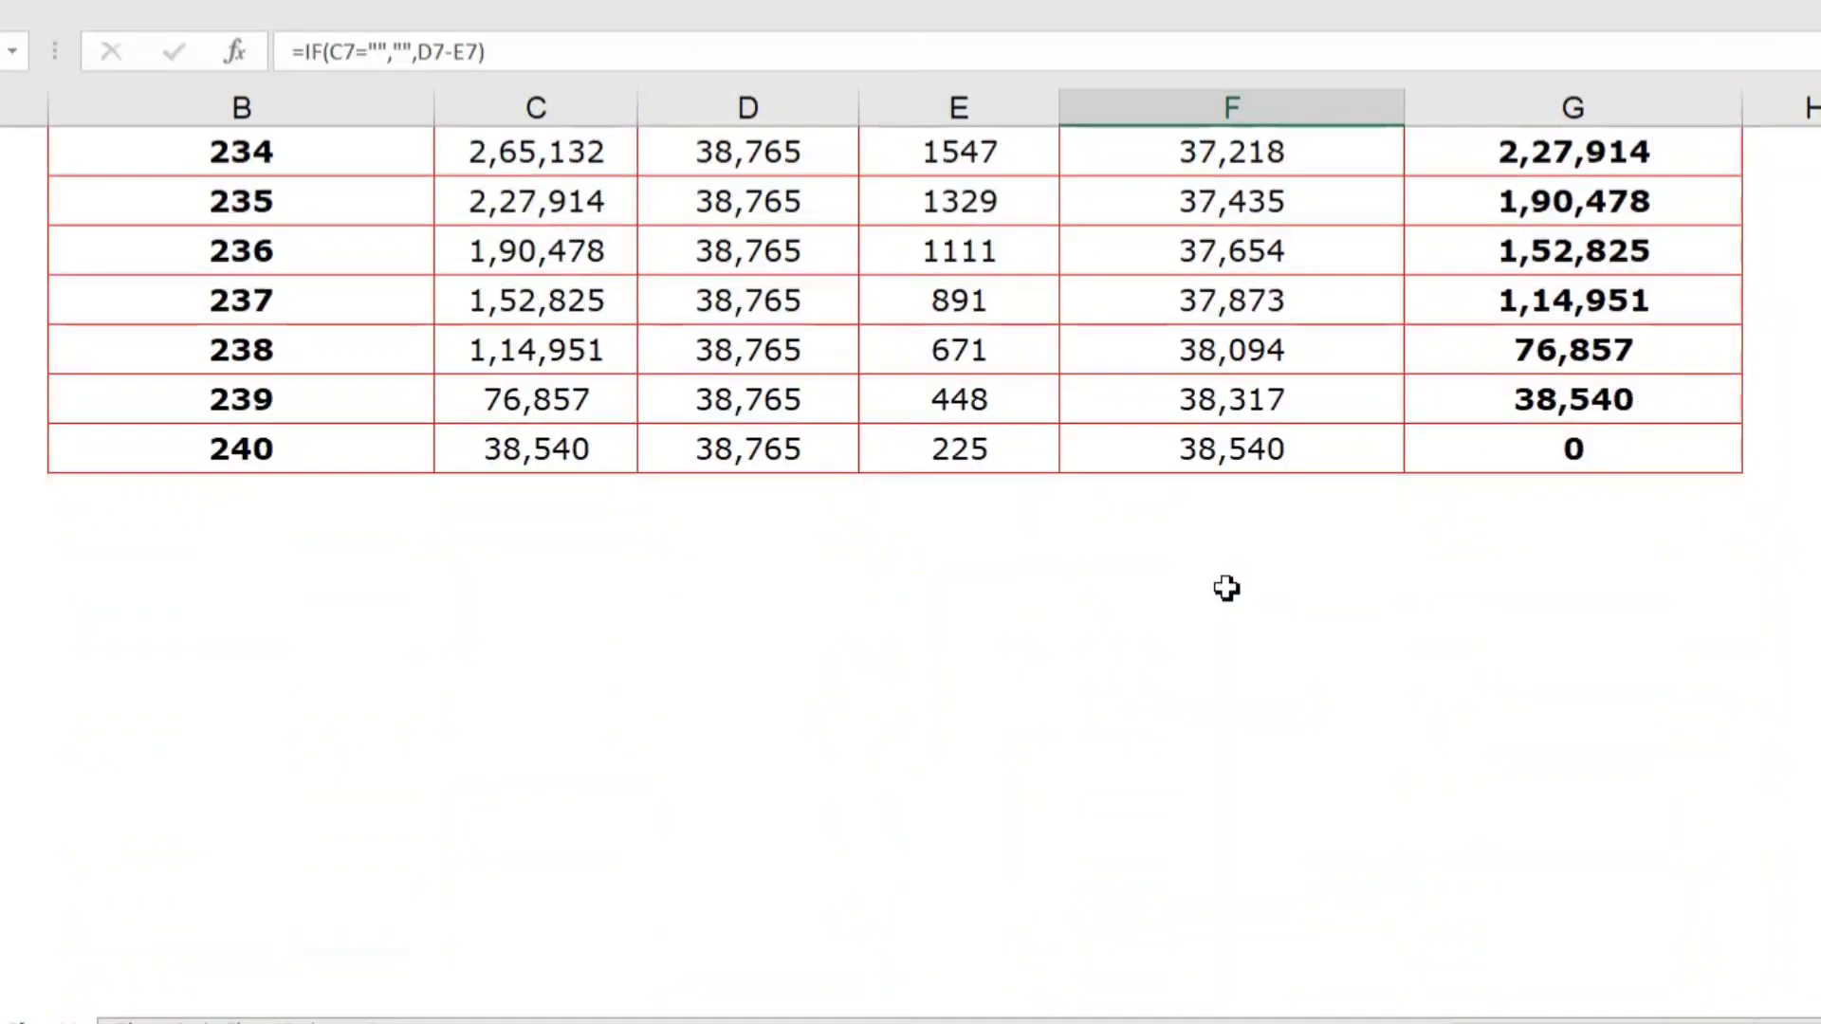
{"action": "scroll", "coordinate": [1223, 589], "scroll_direction": "up", "scroll_amount": 1}
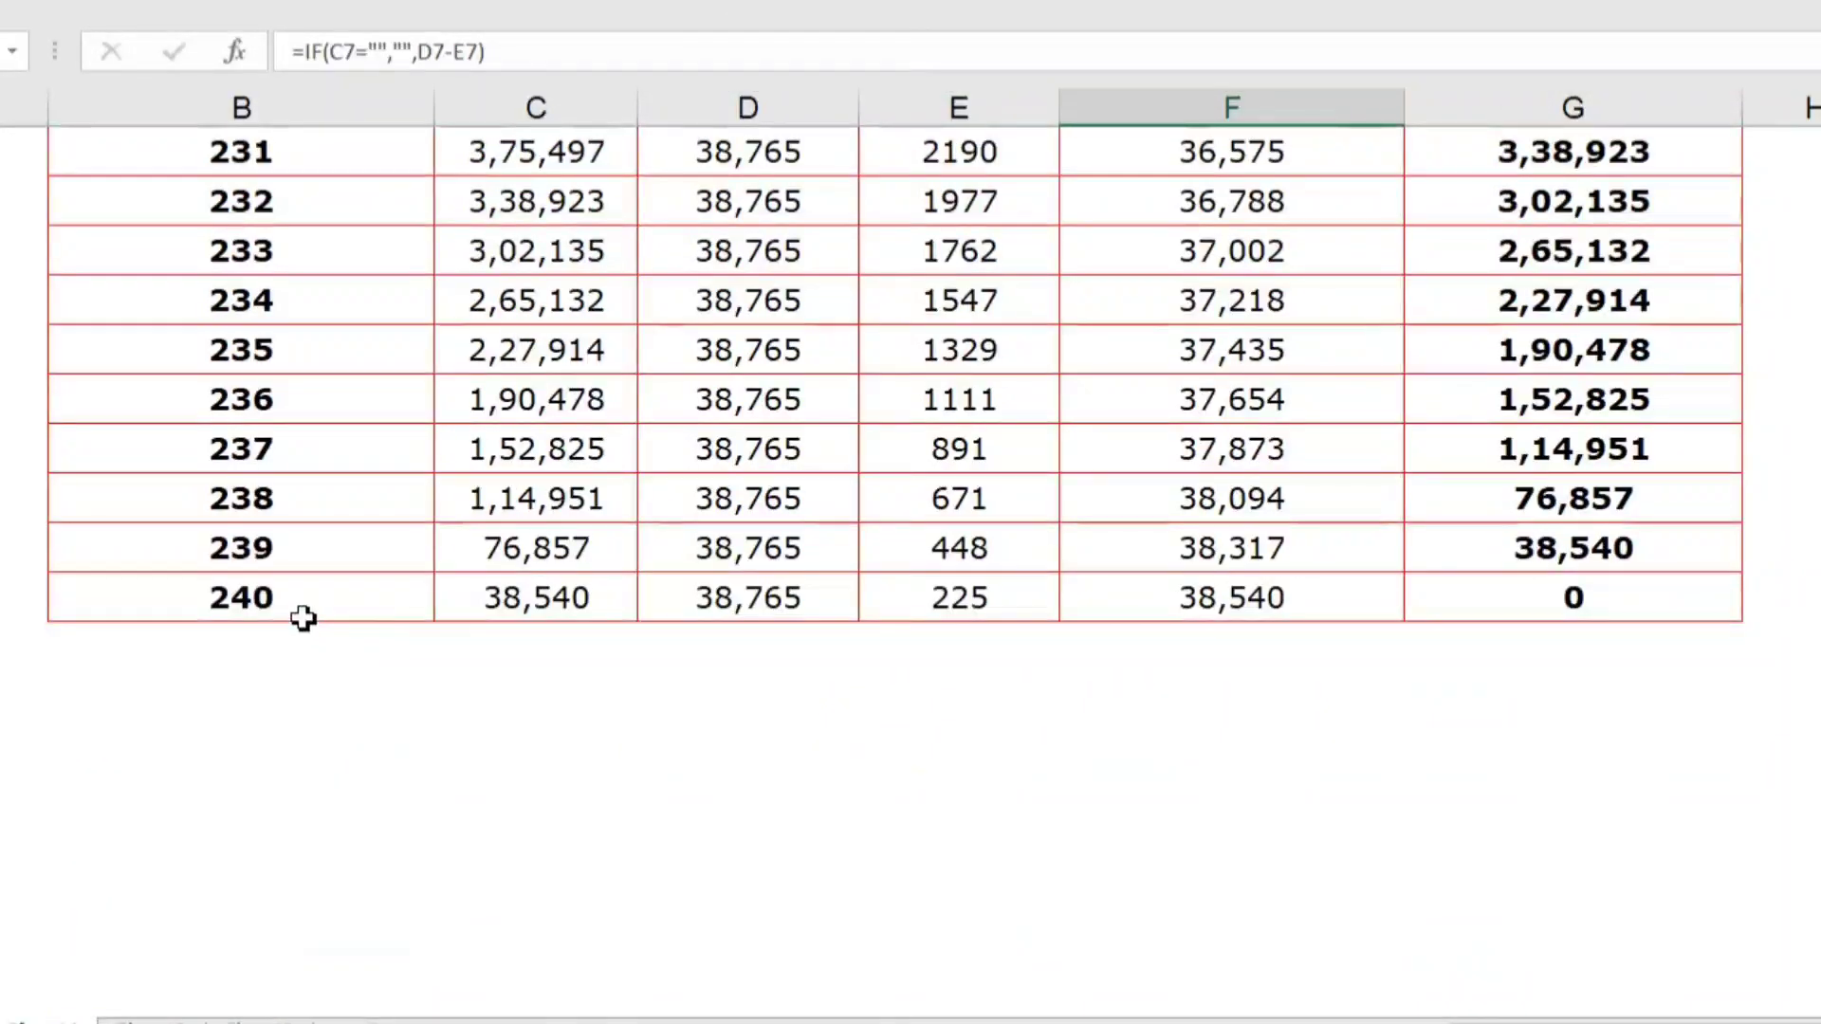
{"action": "left_click", "coordinate": [1612, 592]}
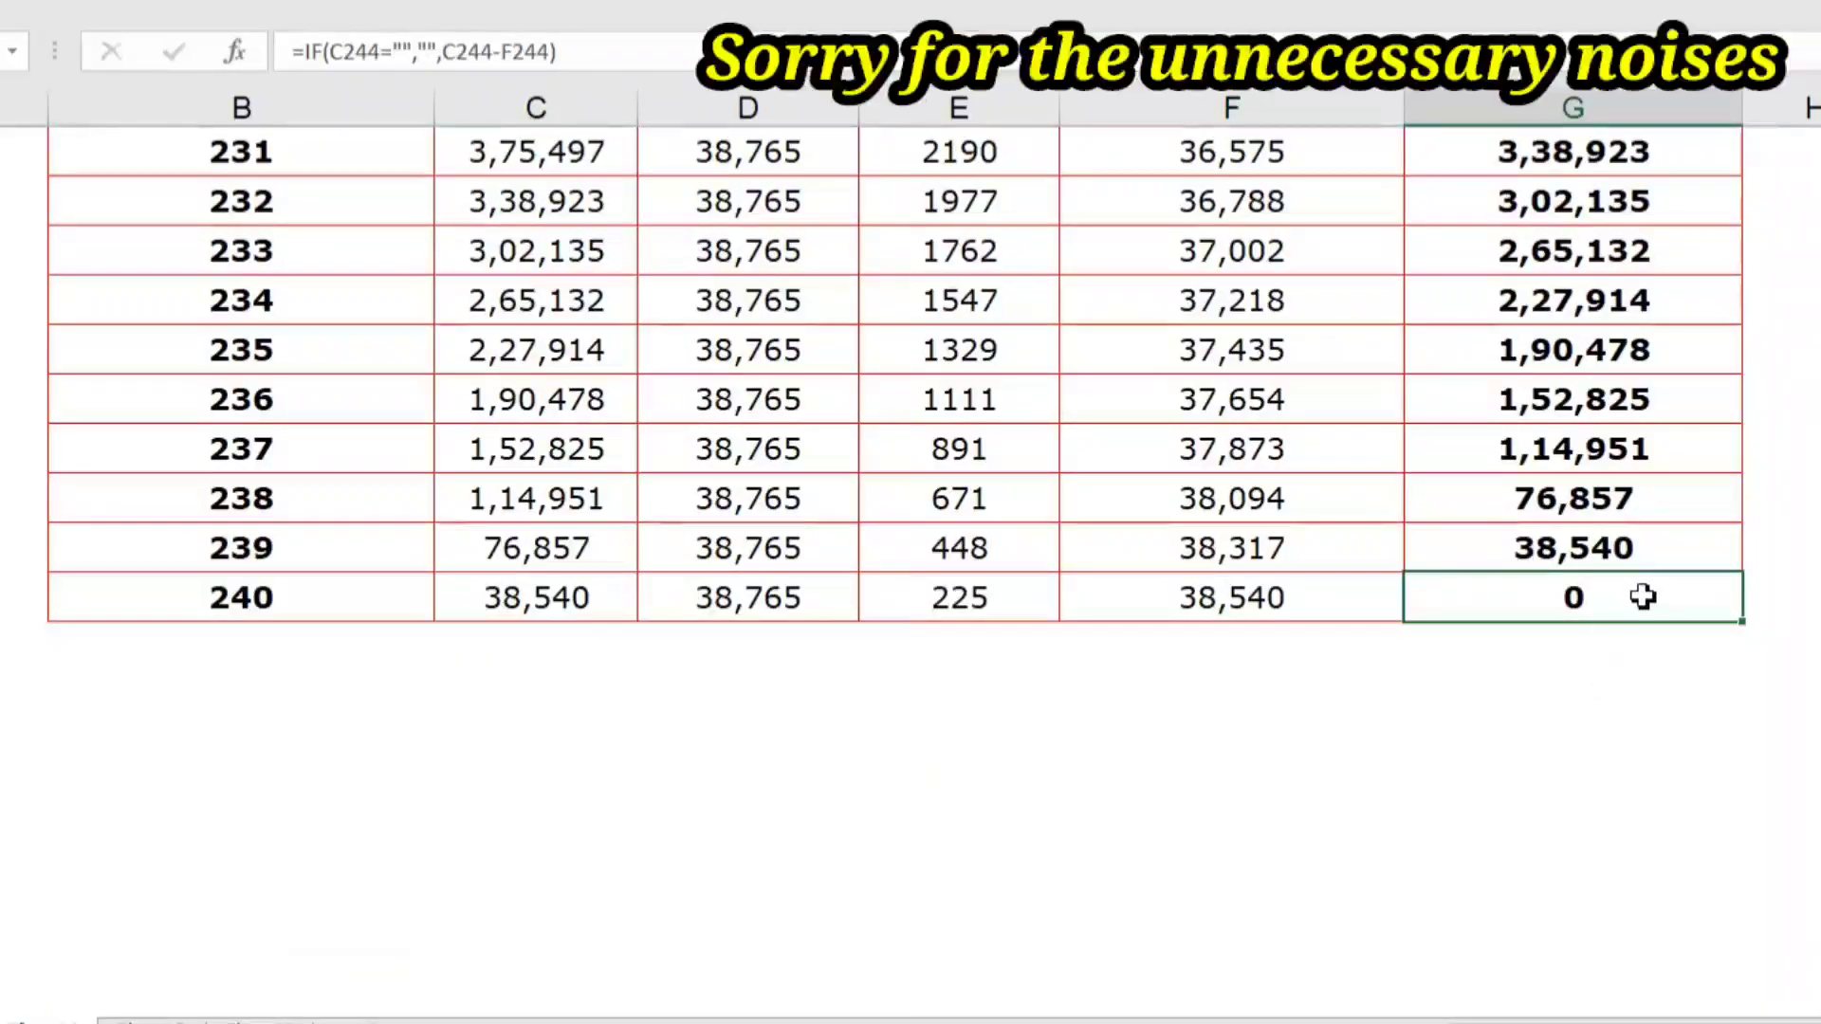
{"action": "scroll", "coordinate": [896, 569], "scroll_direction": "up", "scroll_amount": 20}
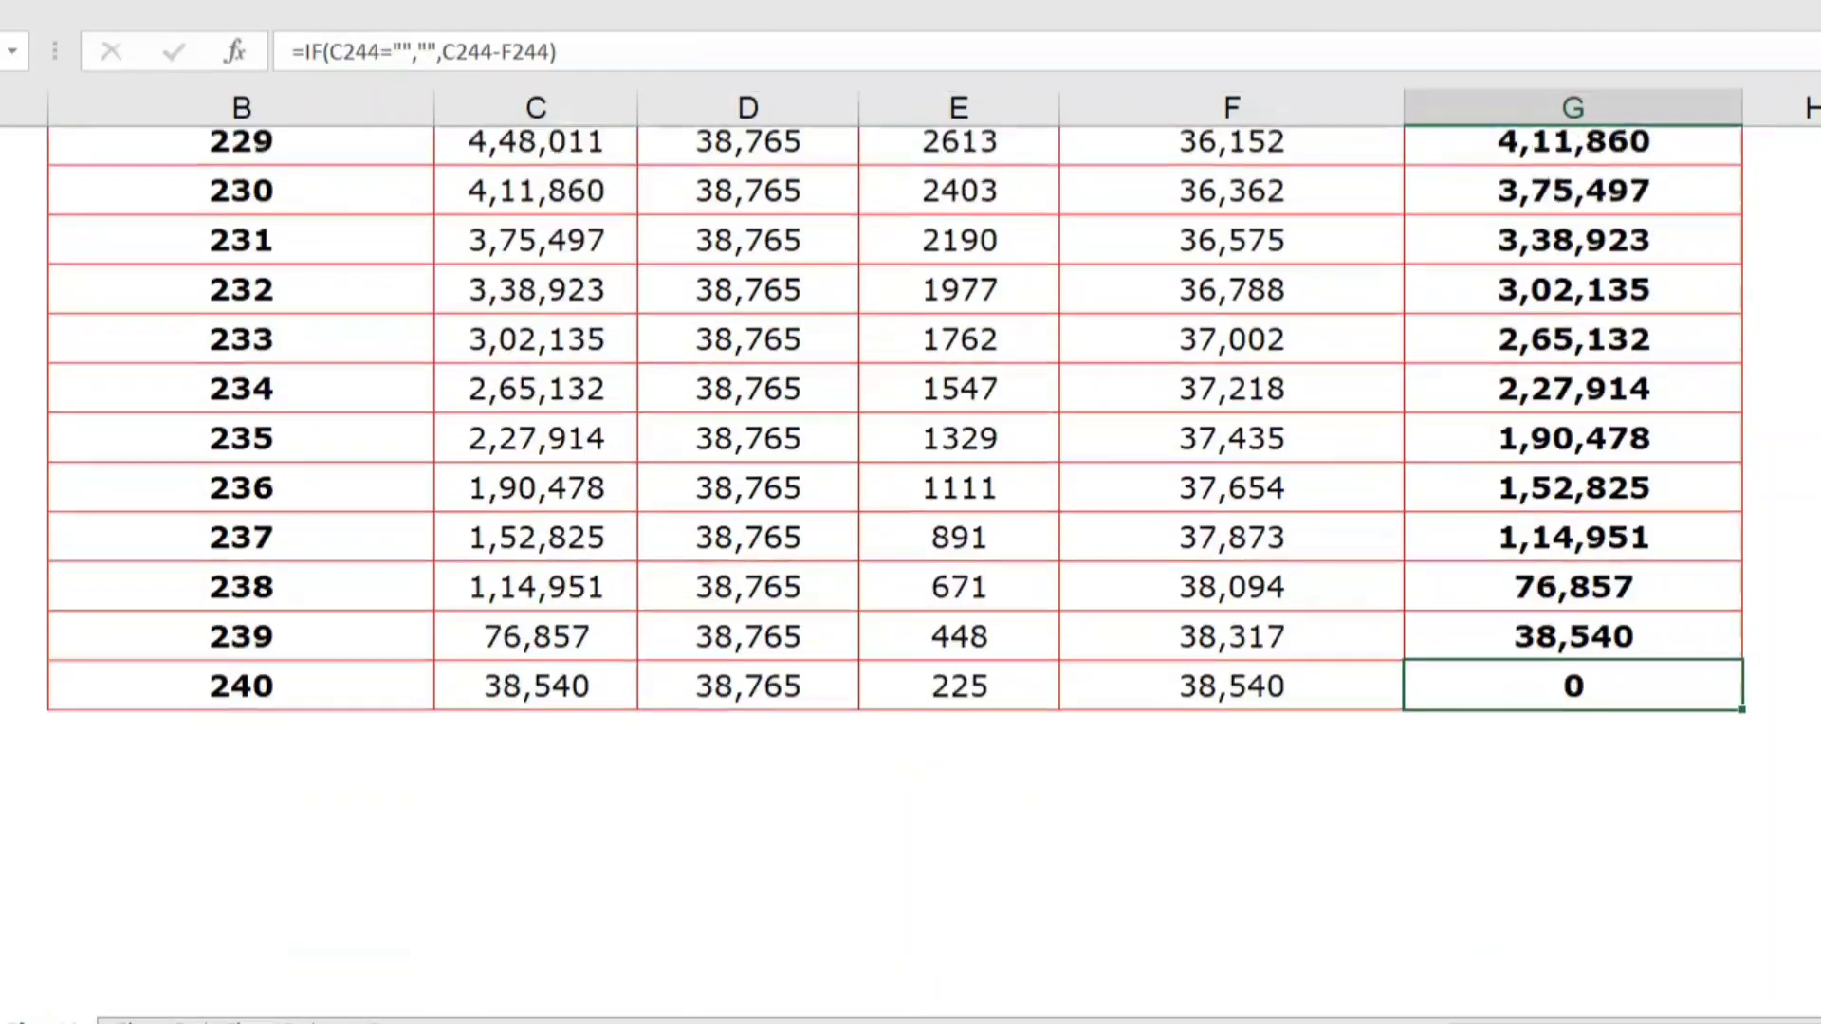
{"action": "scroll", "coordinate": [1679, 615], "scroll_direction": "up", "scroll_amount": 20}
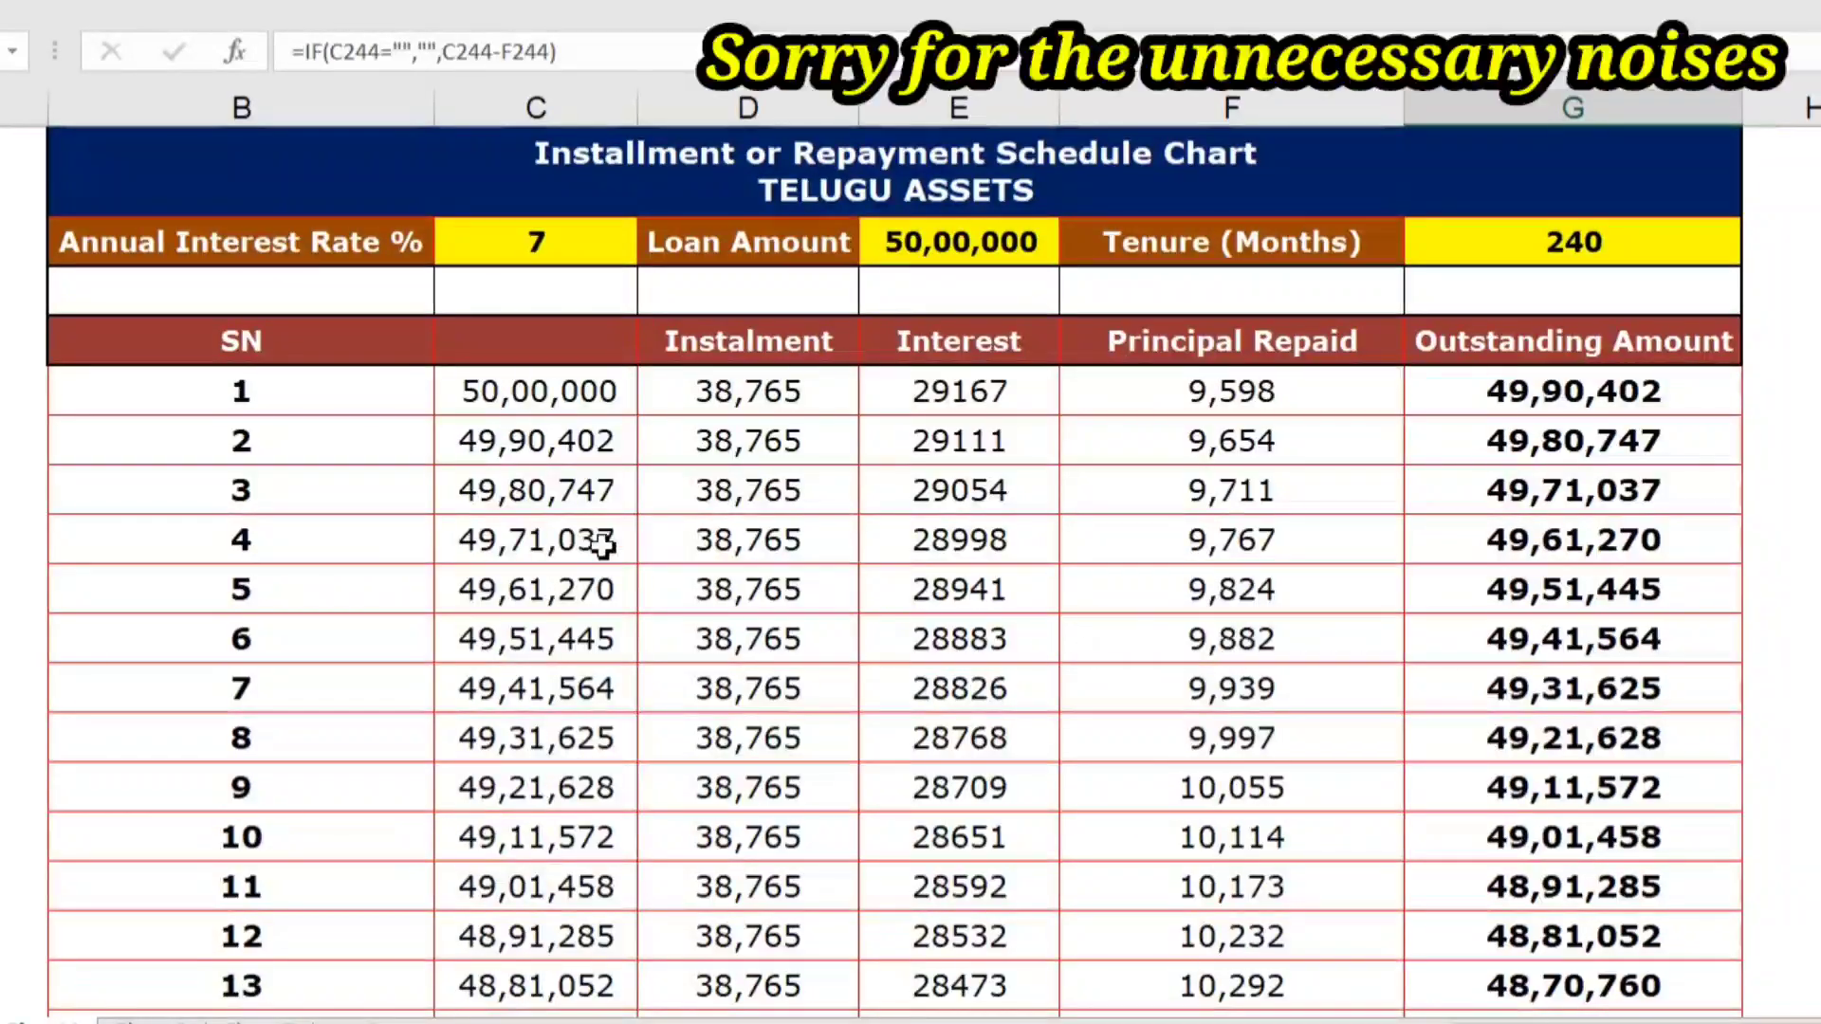
- Check the first month's formulas for the instalment, the interest and the principal repaid
{"action": "left_click", "coordinate": [748, 405]}
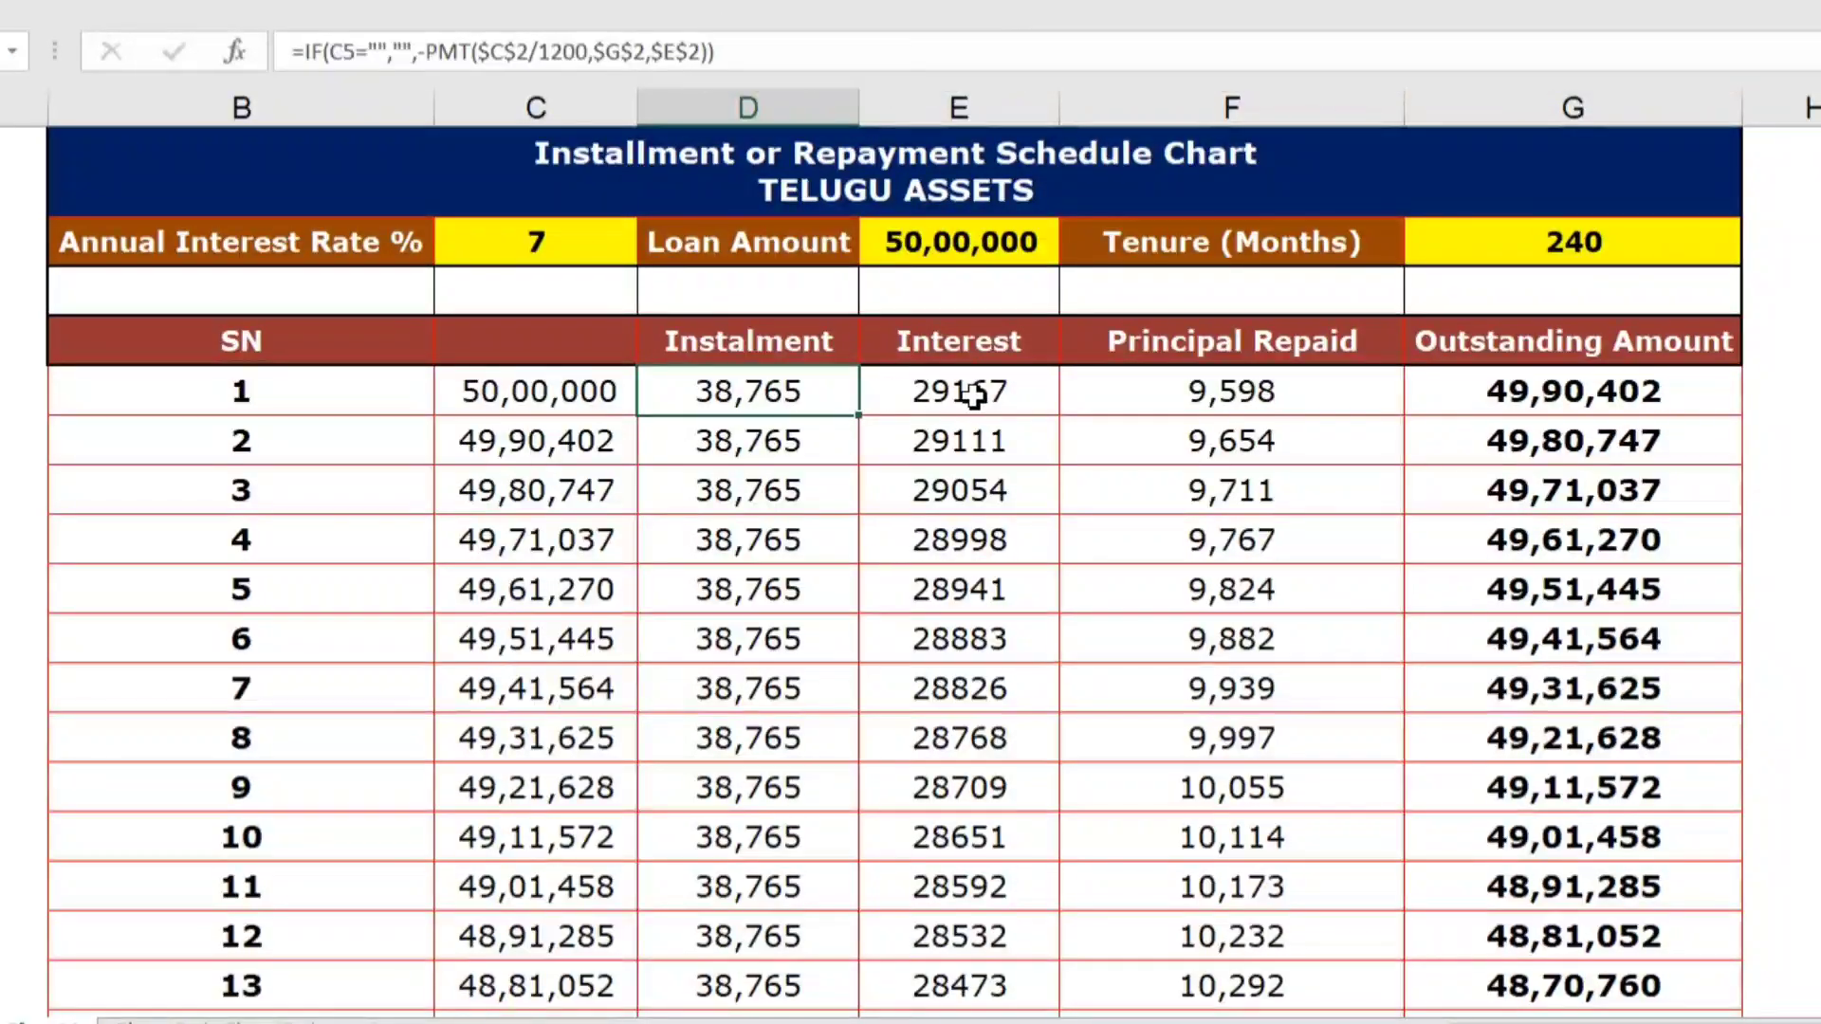
{"action": "left_click", "coordinate": [1011, 394]}
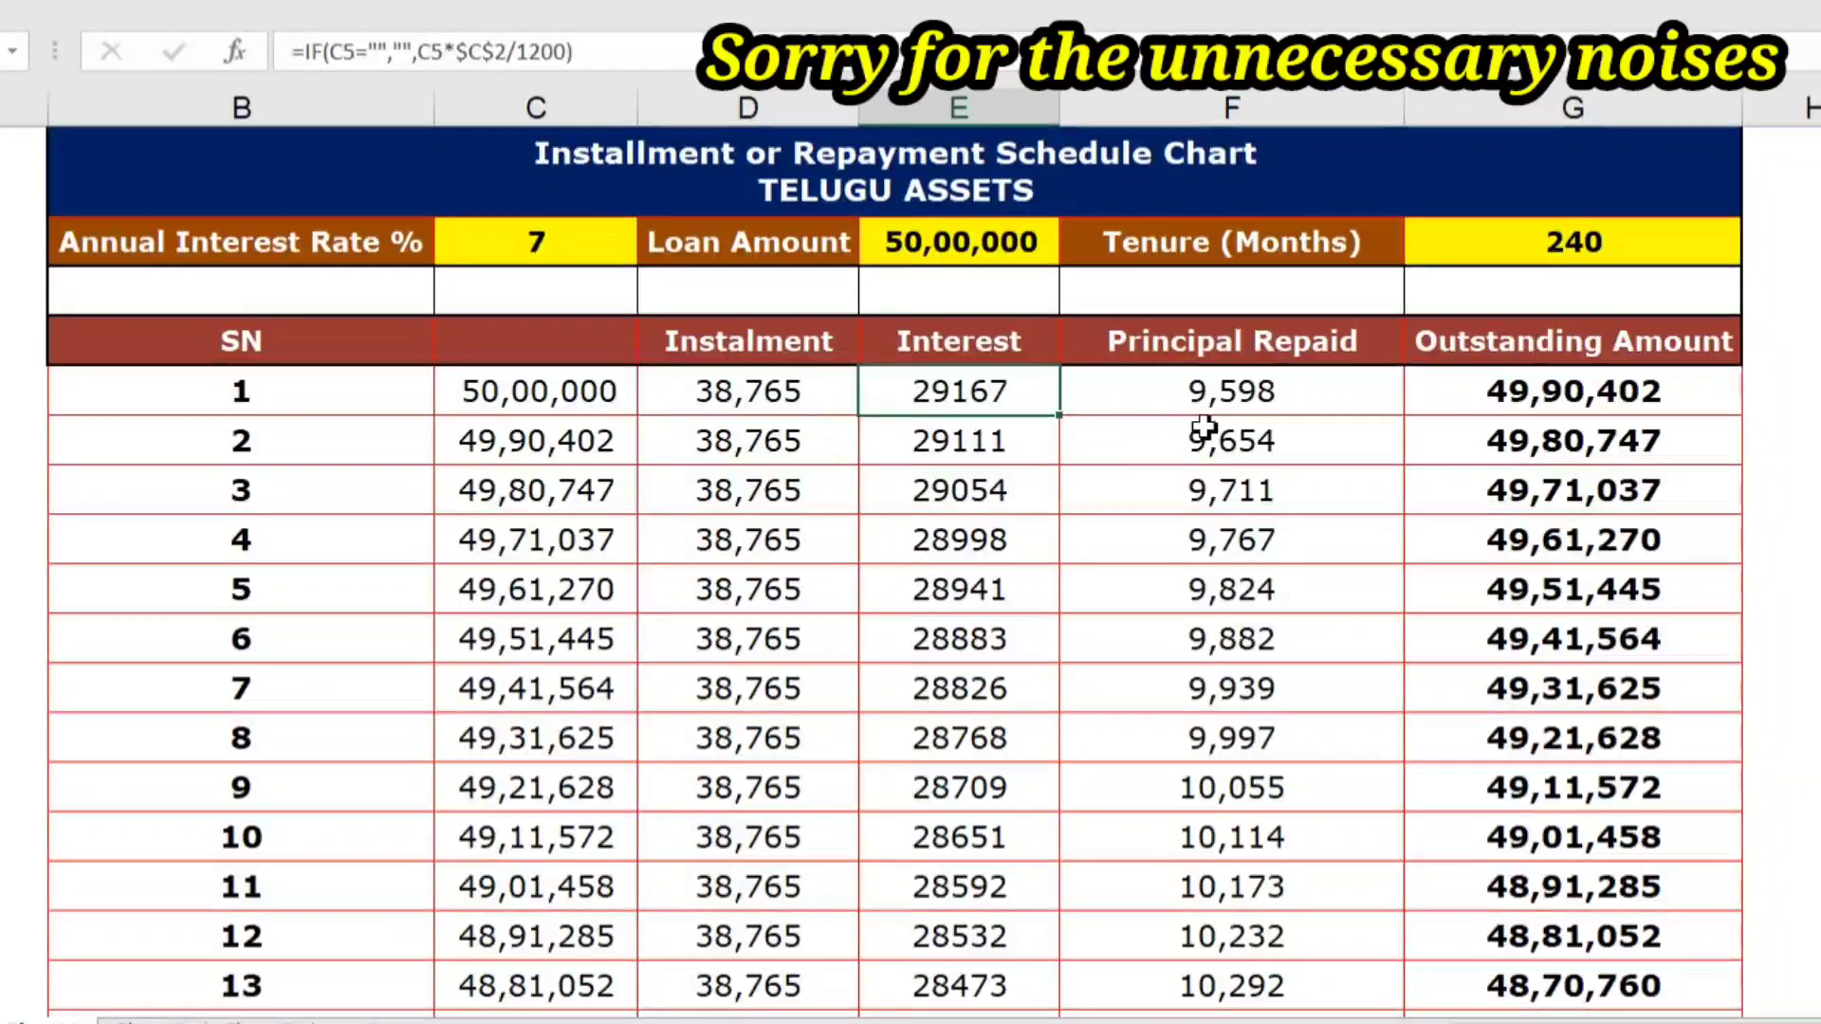
{"action": "left_click", "coordinate": [1293, 403]}
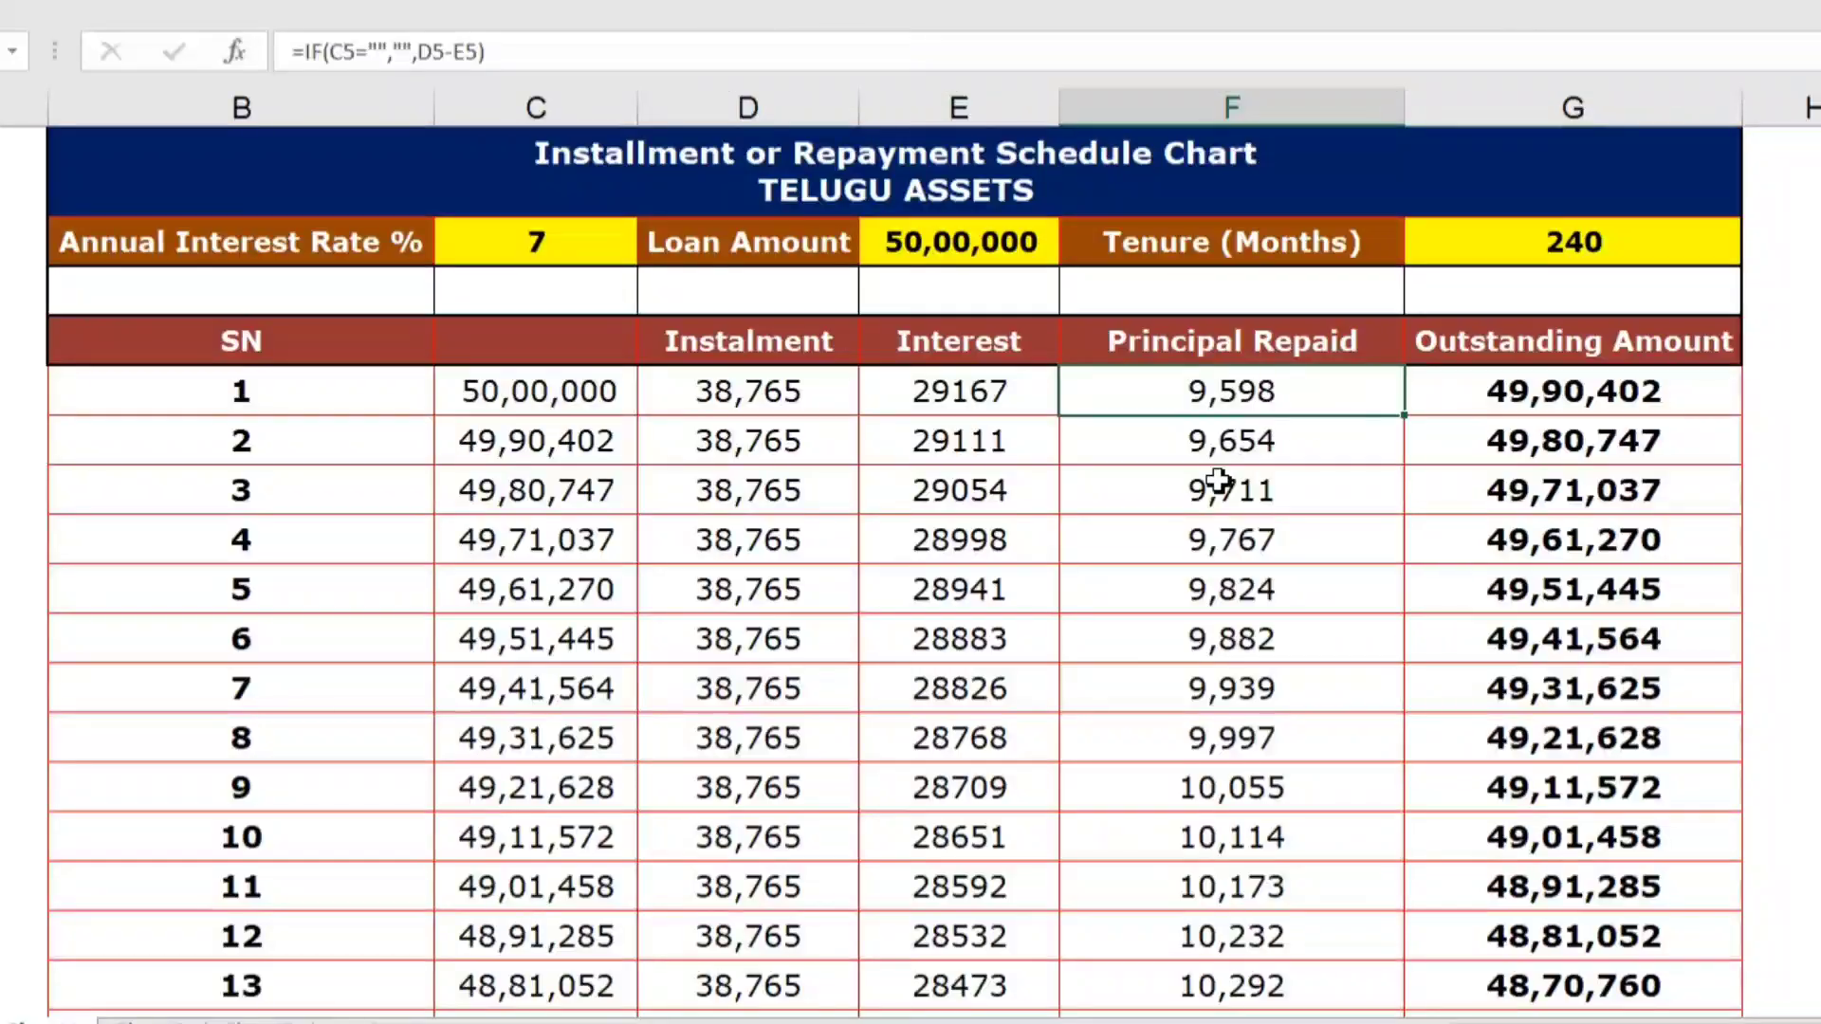
- Follow the interest column from month 2 to month 240 and check the final row's interest and principal repaid formulas
{"action": "left_click", "coordinate": [953, 449]}
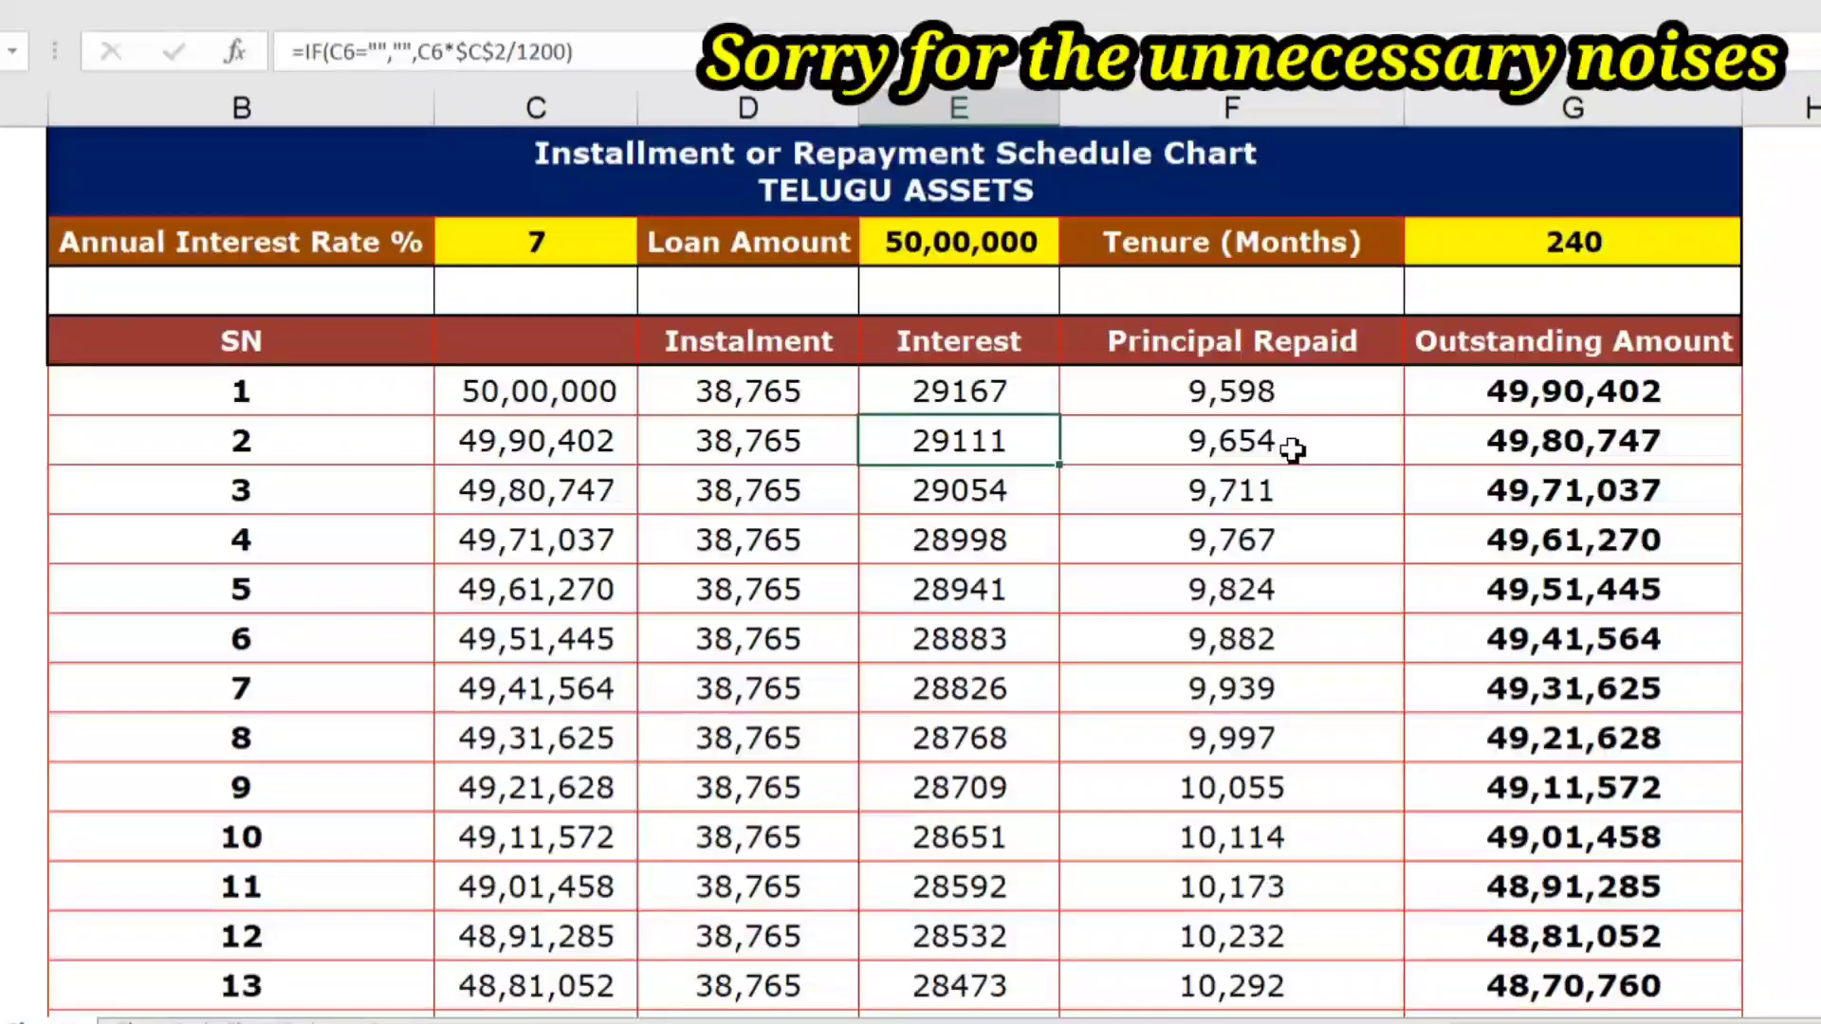
{"action": "scroll", "coordinate": [1293, 450], "scroll_direction": "down", "scroll_amount": 1}
{"action": "scroll", "coordinate": [1024, 395], "scroll_direction": "down", "scroll_amount": 1}
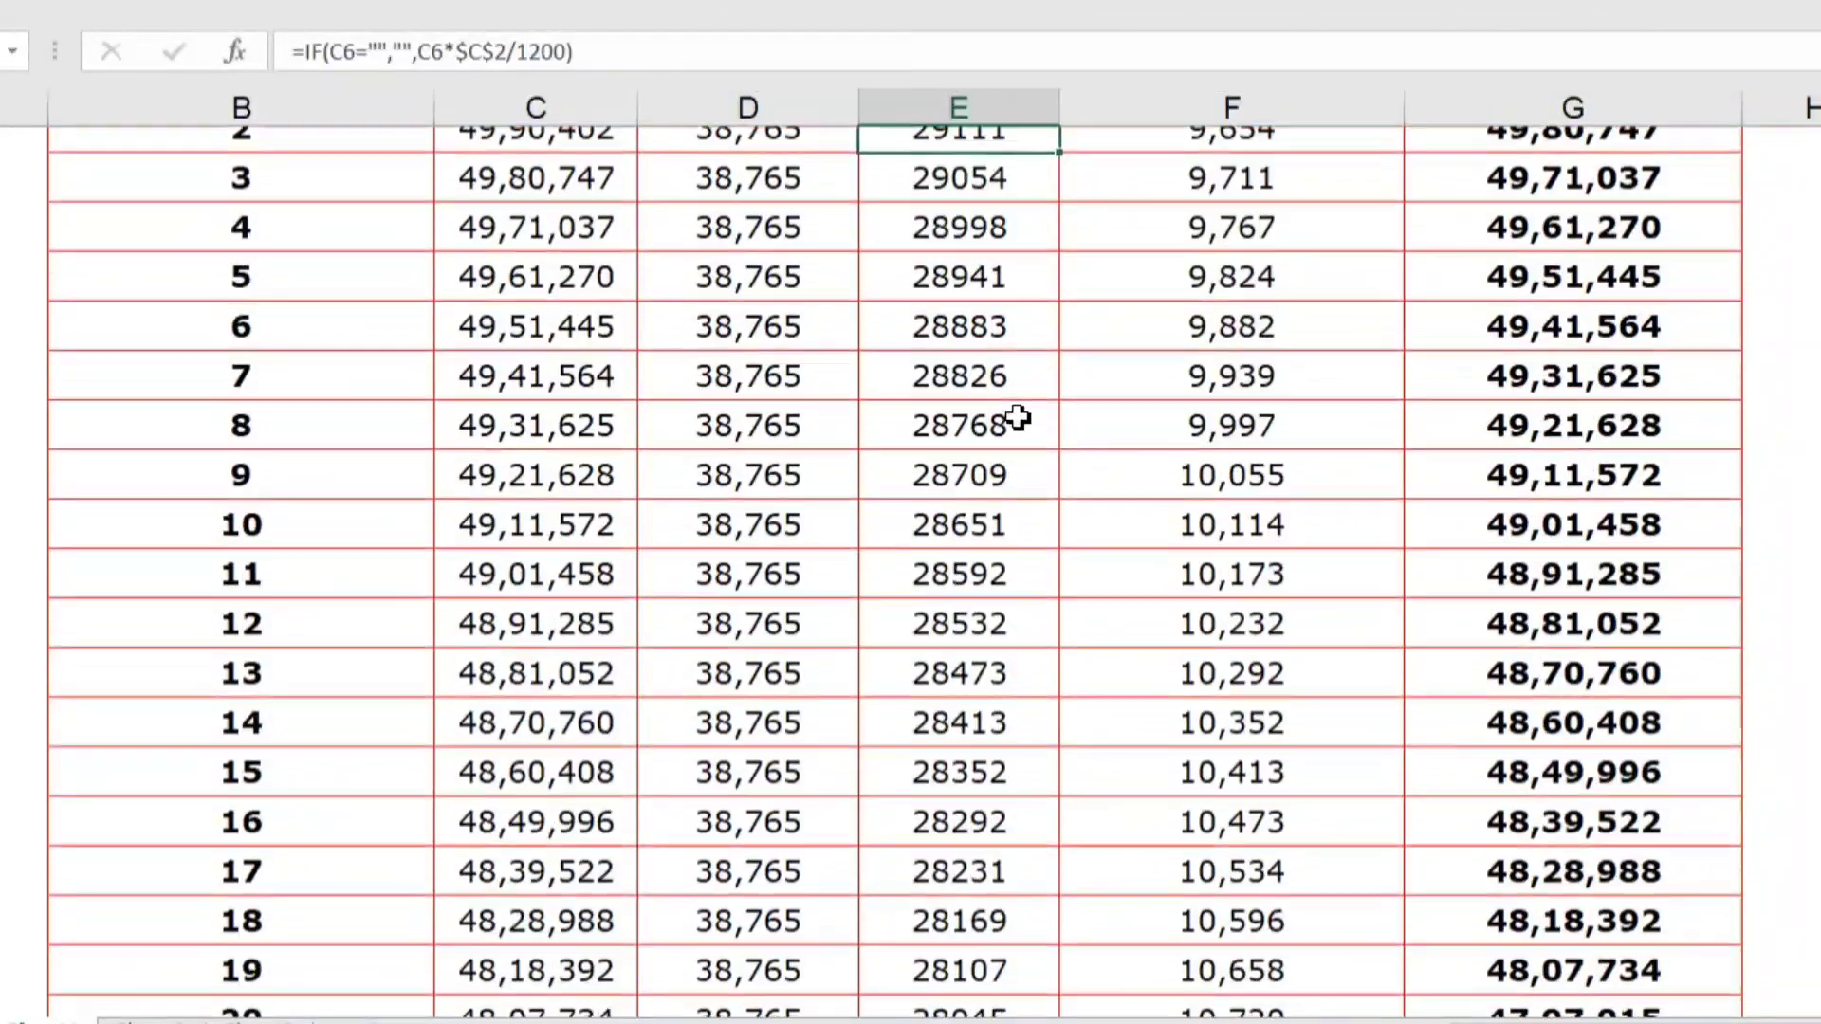
{"action": "scroll", "coordinate": [1017, 418], "scroll_direction": "down", "scroll_amount": 20}
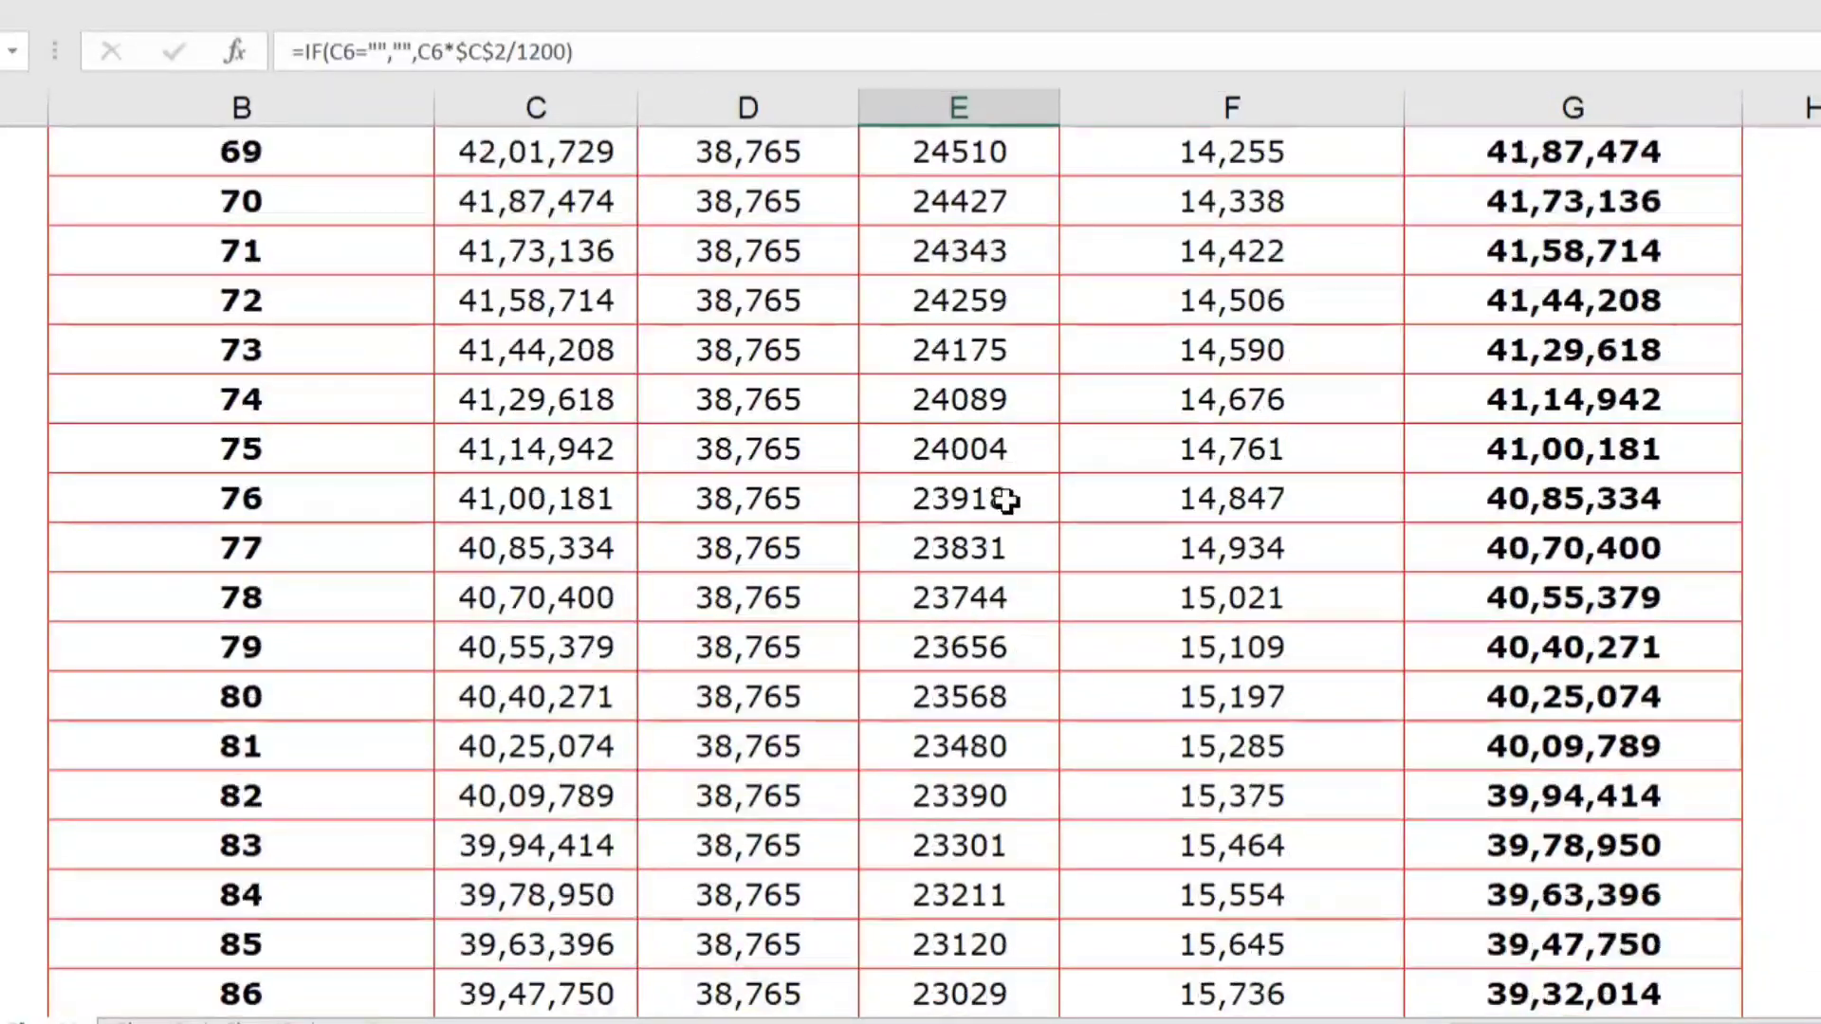
{"action": "scroll", "coordinate": [1007, 501], "scroll_direction": "down", "scroll_amount": 20}
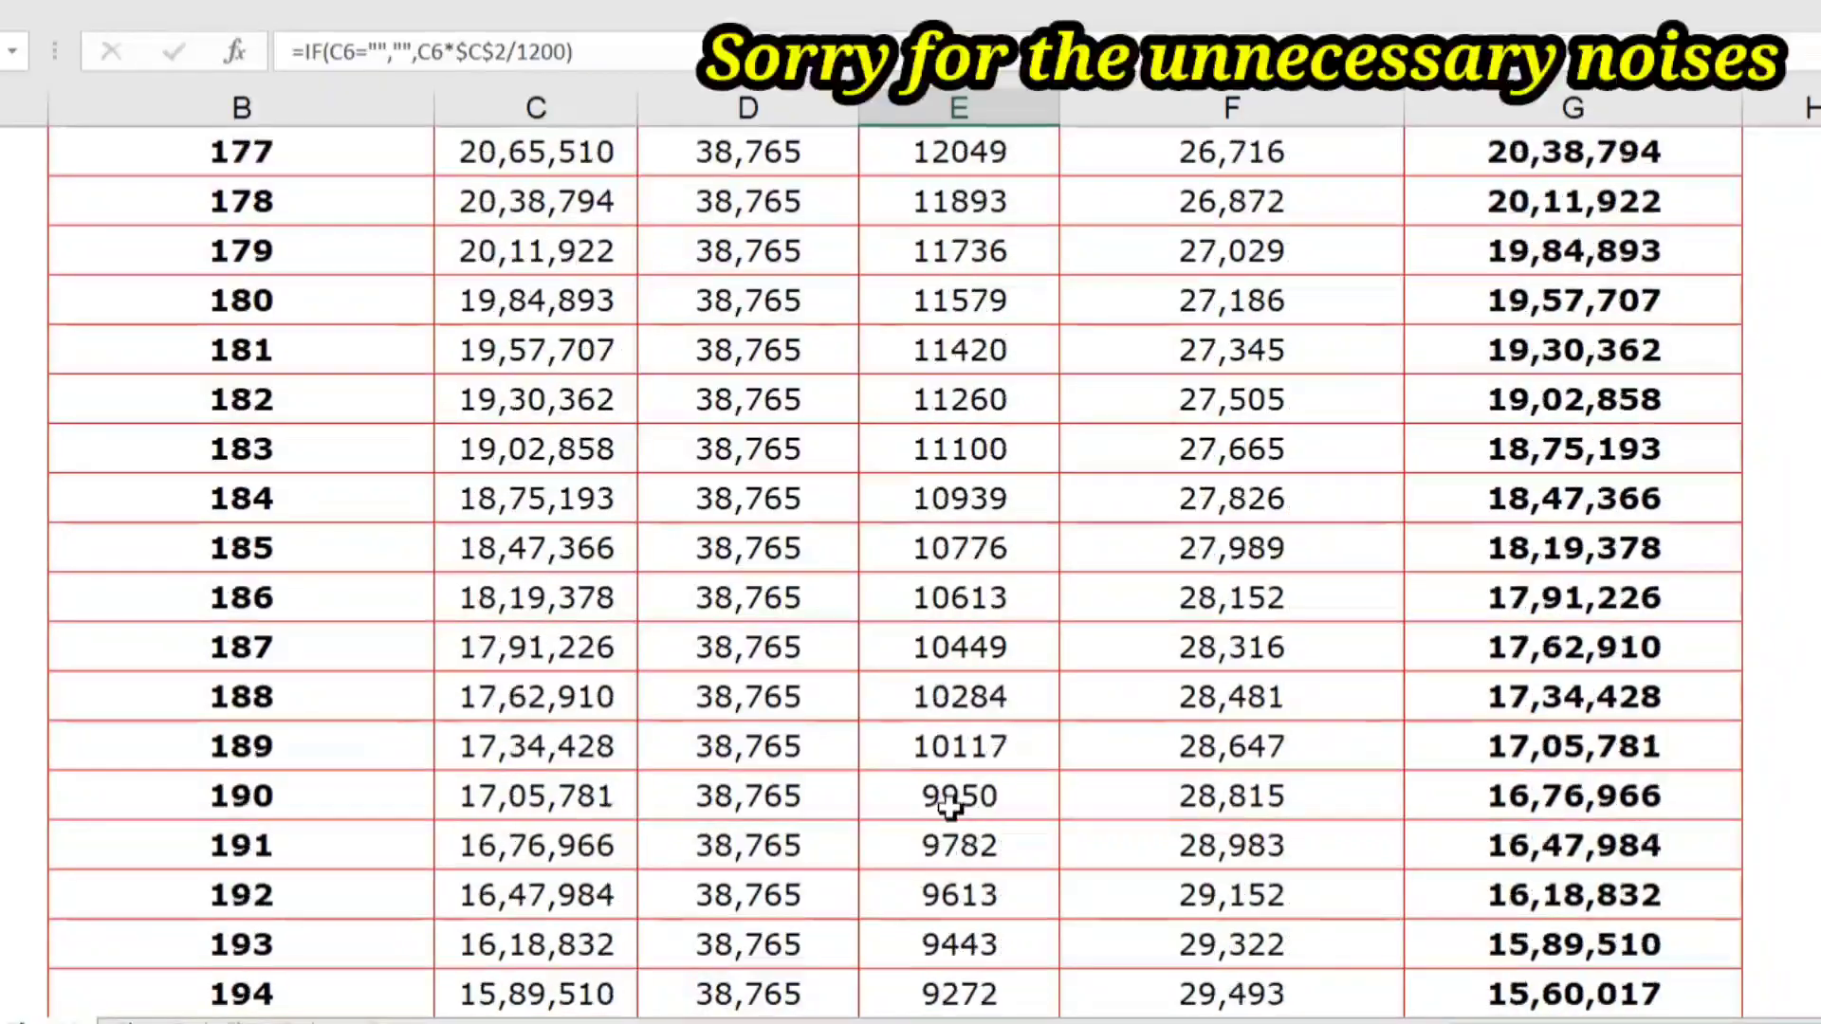
{"action": "scroll", "coordinate": [951, 806], "scroll_direction": "down", "scroll_amount": 18}
{"action": "left_click", "coordinate": [953, 612]}
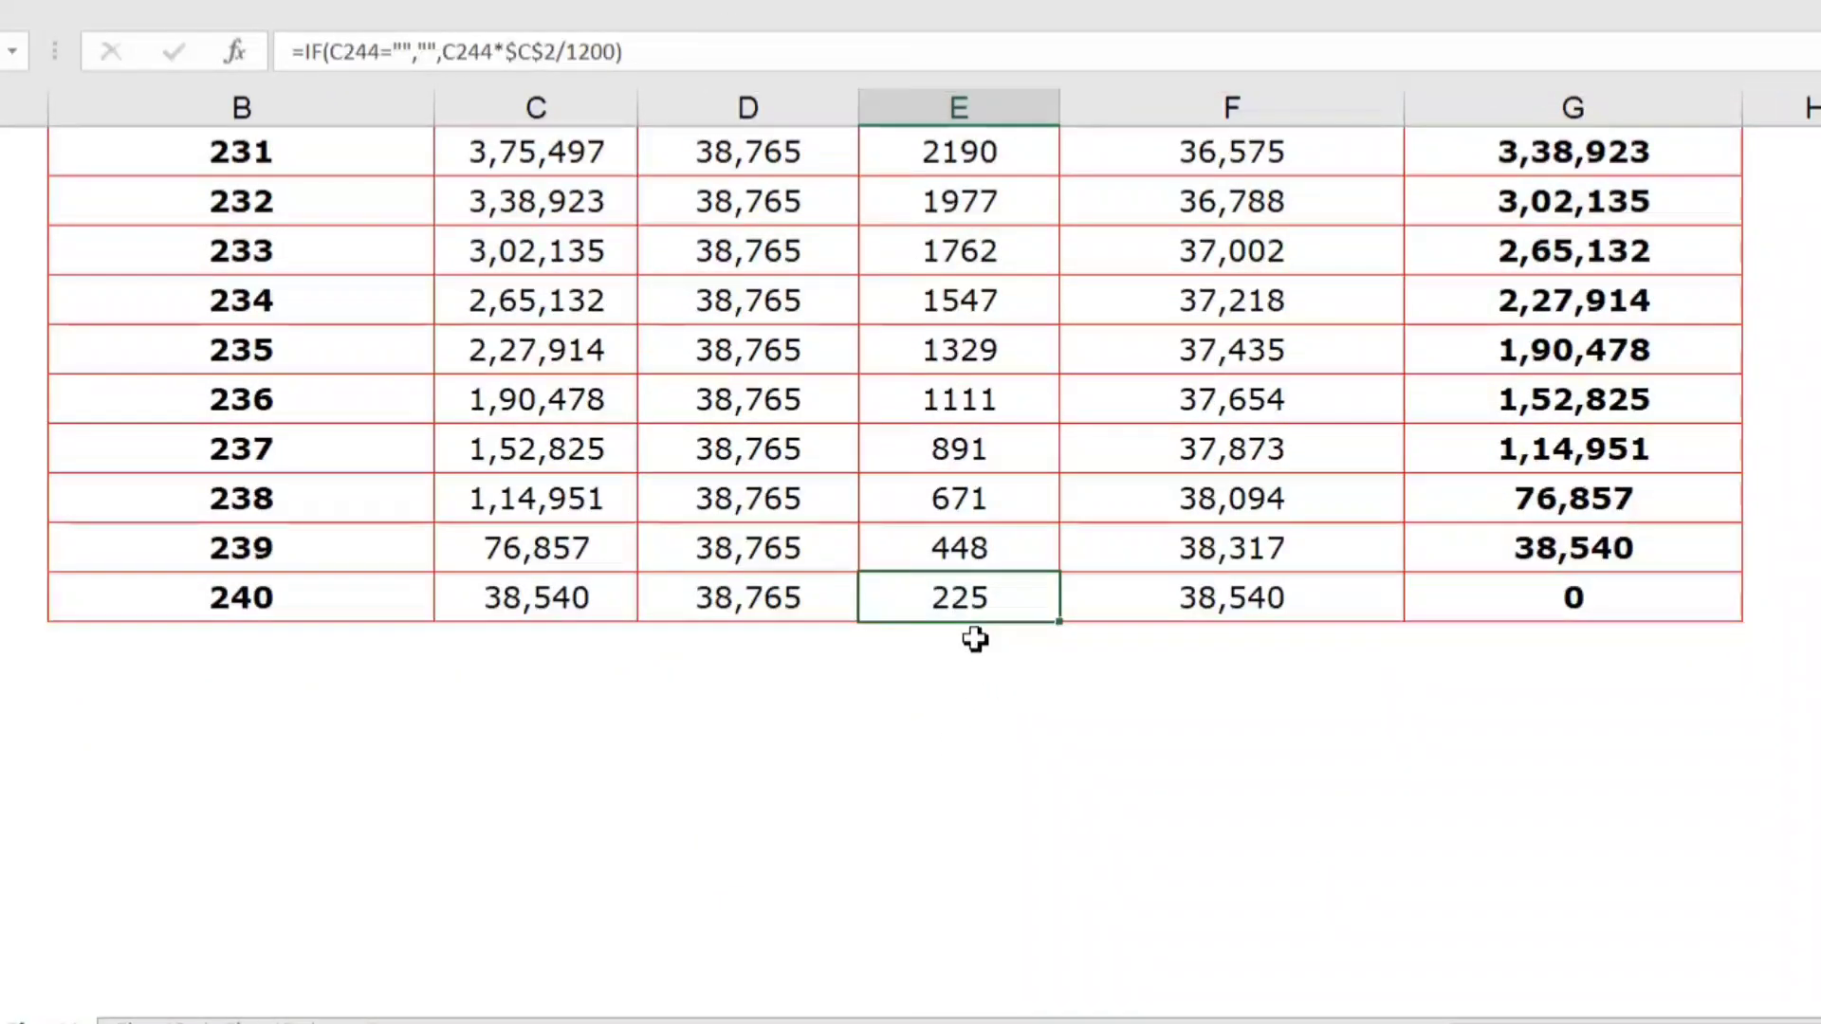
{"action": "left_click", "coordinate": [1251, 611]}
- Compare the principal repaid in month 1 with that in month 240, following the column through the whole schedule
{"action": "scroll", "coordinate": [1252, 612], "scroll_direction": "up", "scroll_amount": 20}
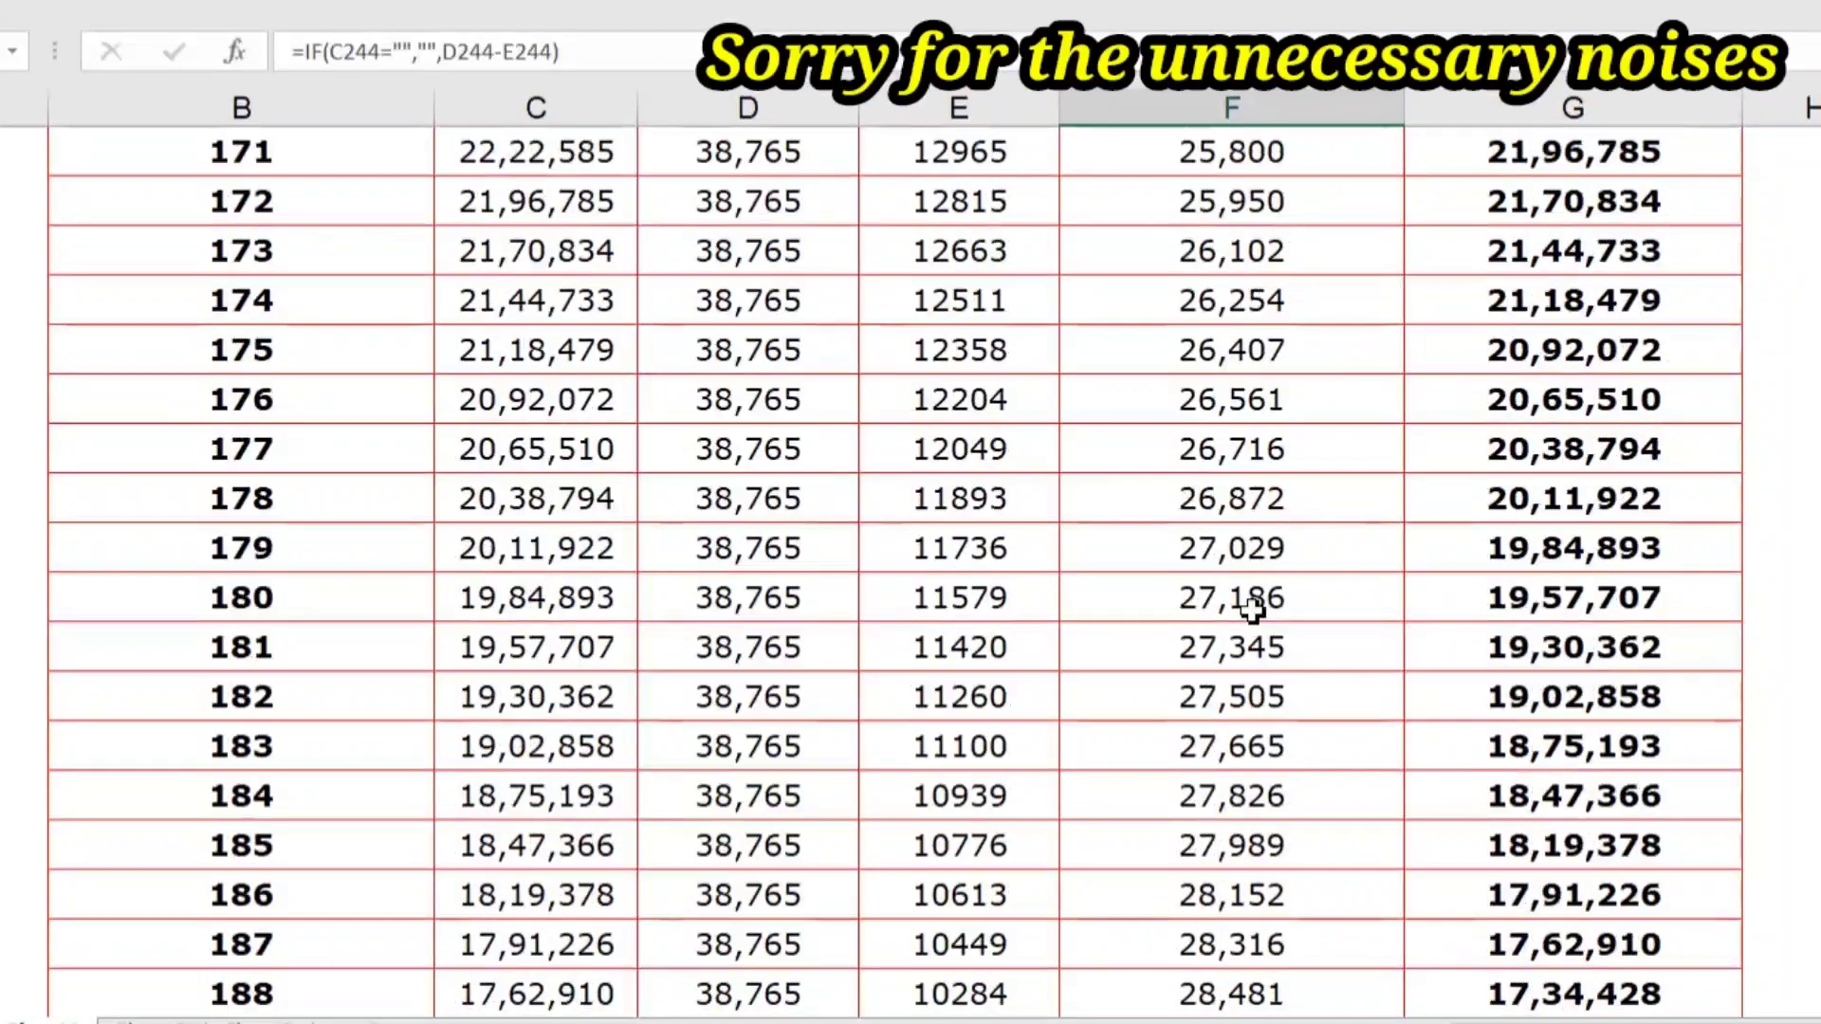
{"action": "scroll", "coordinate": [1252, 612], "scroll_direction": "up", "scroll_amount": 20}
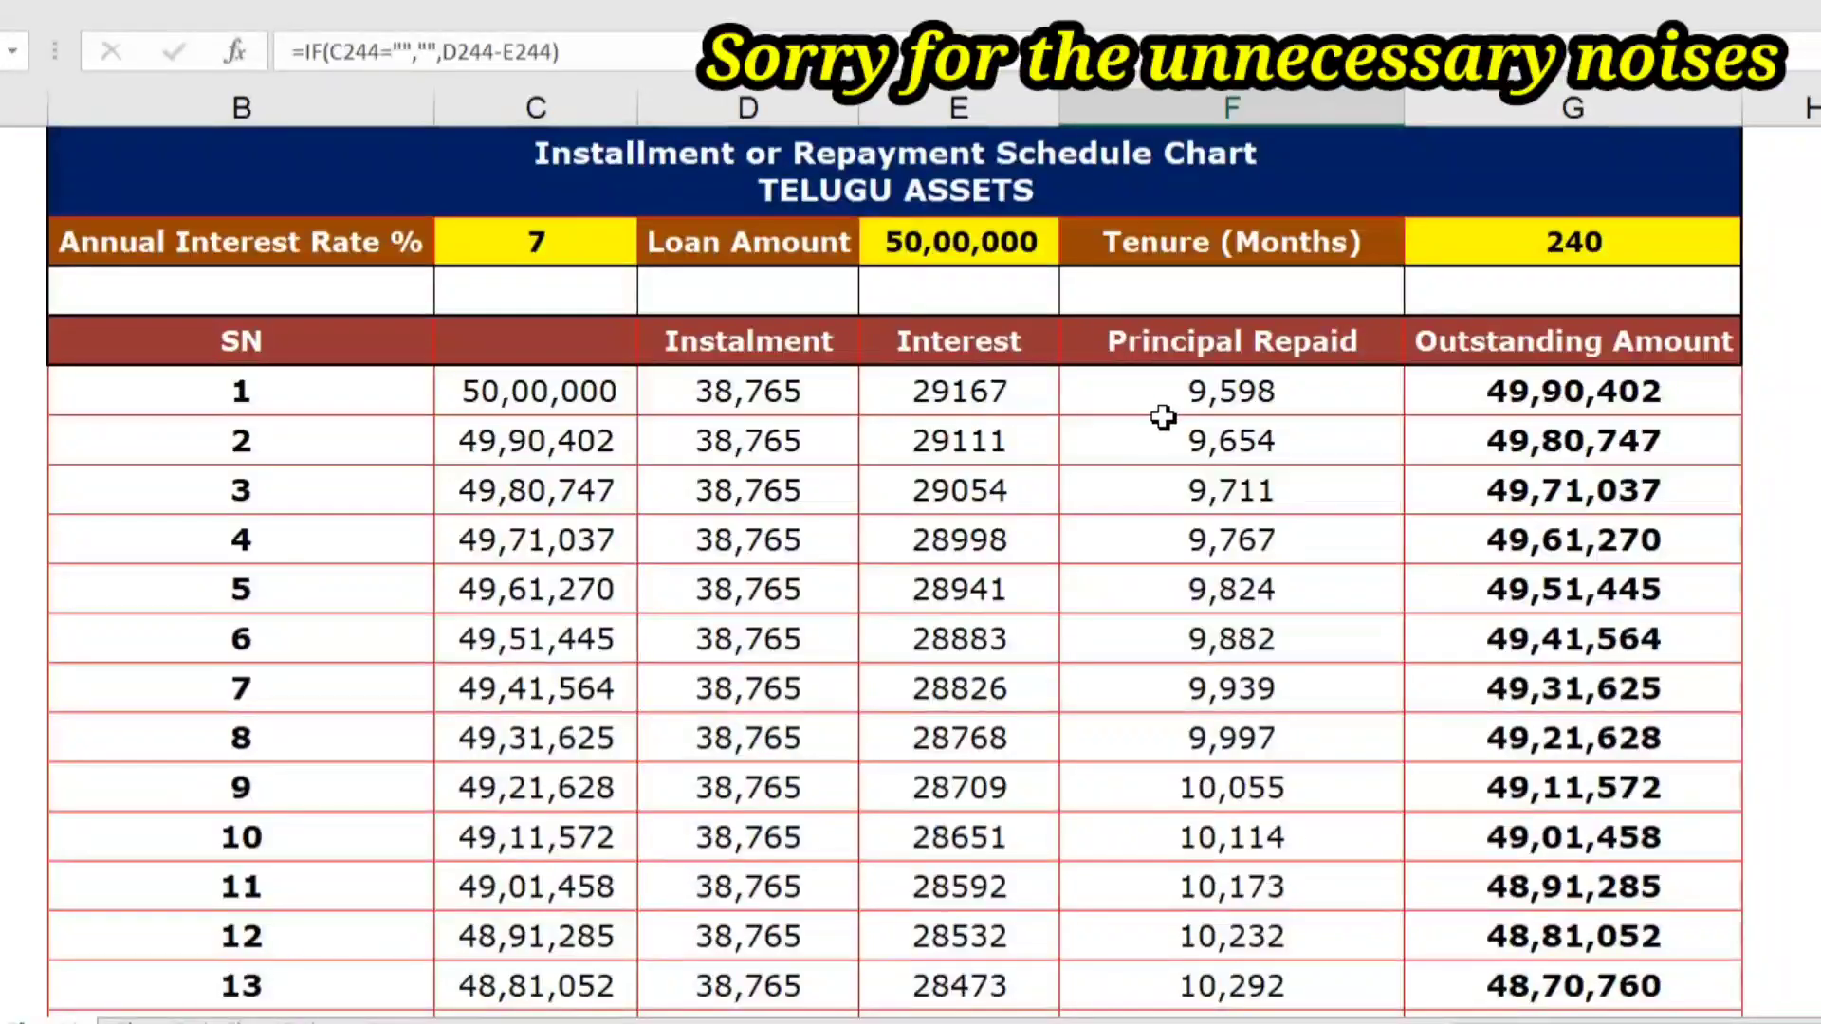
{"action": "left_click", "coordinate": [1235, 393]}
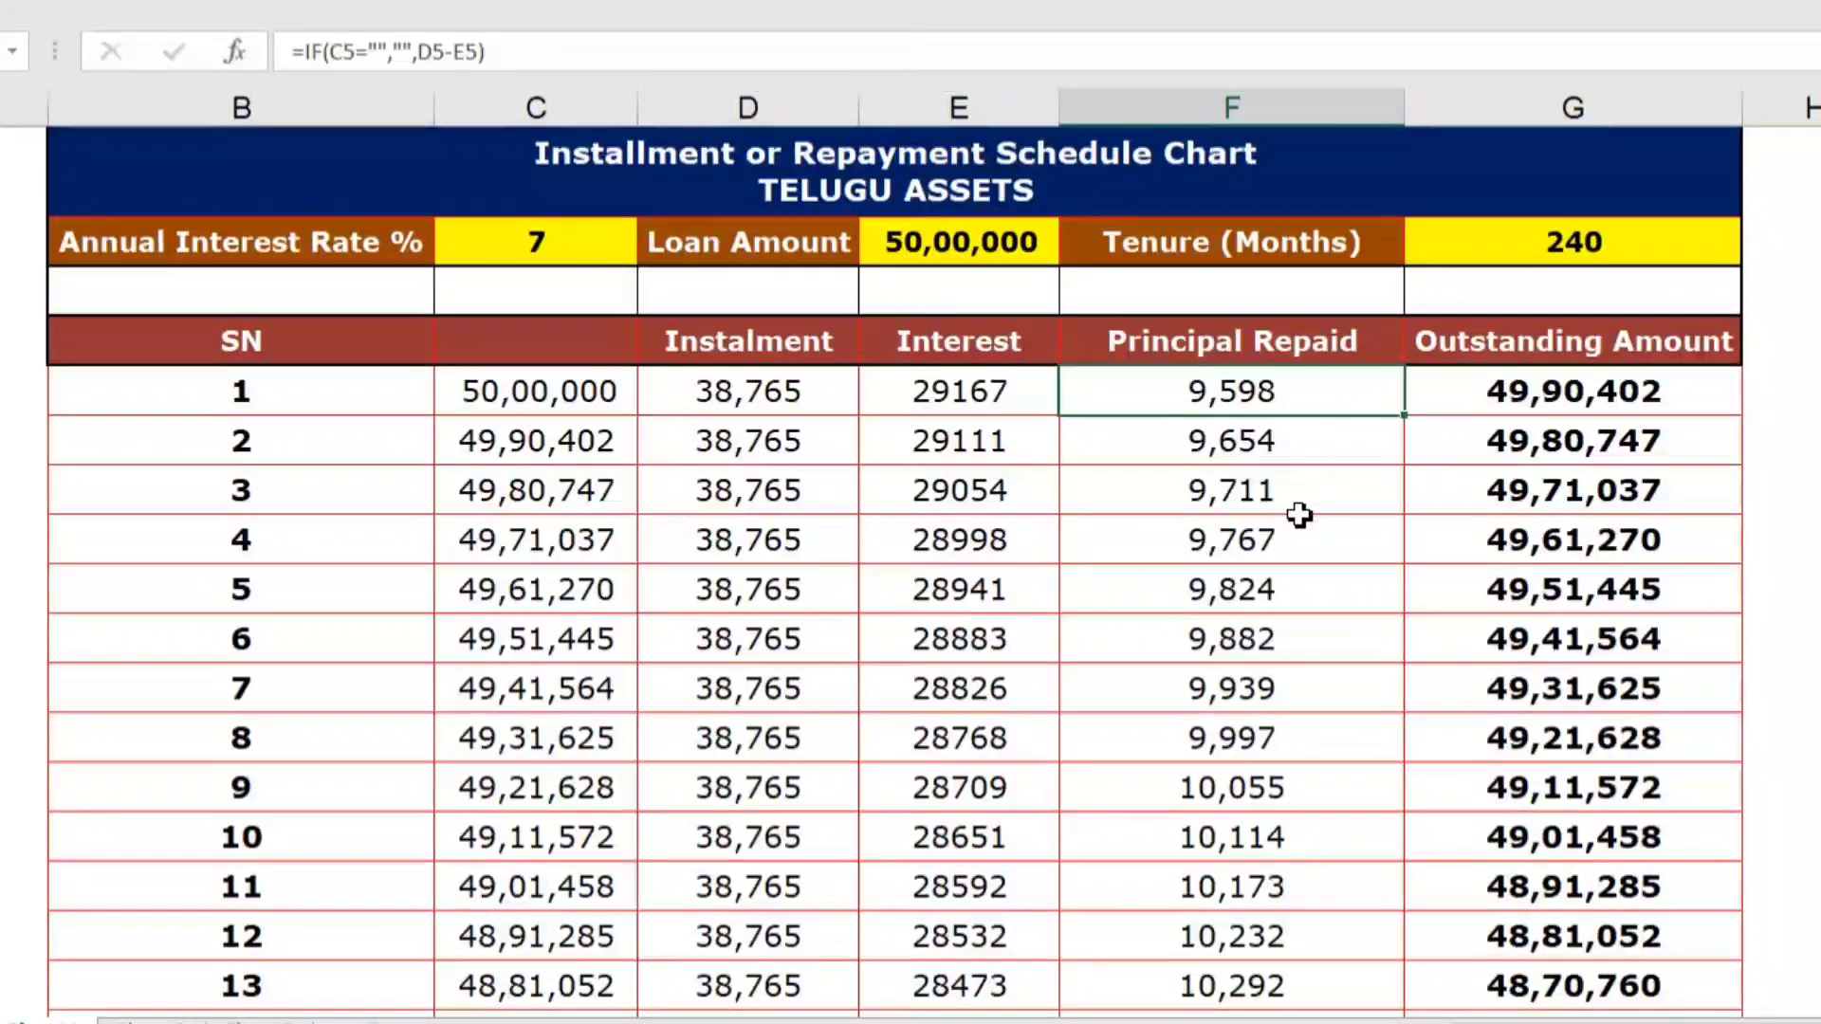
{"action": "scroll", "coordinate": [1299, 512], "scroll_direction": "down", "scroll_amount": 15}
{"action": "scroll", "coordinate": [1299, 520], "scroll_direction": "down", "scroll_amount": 20}
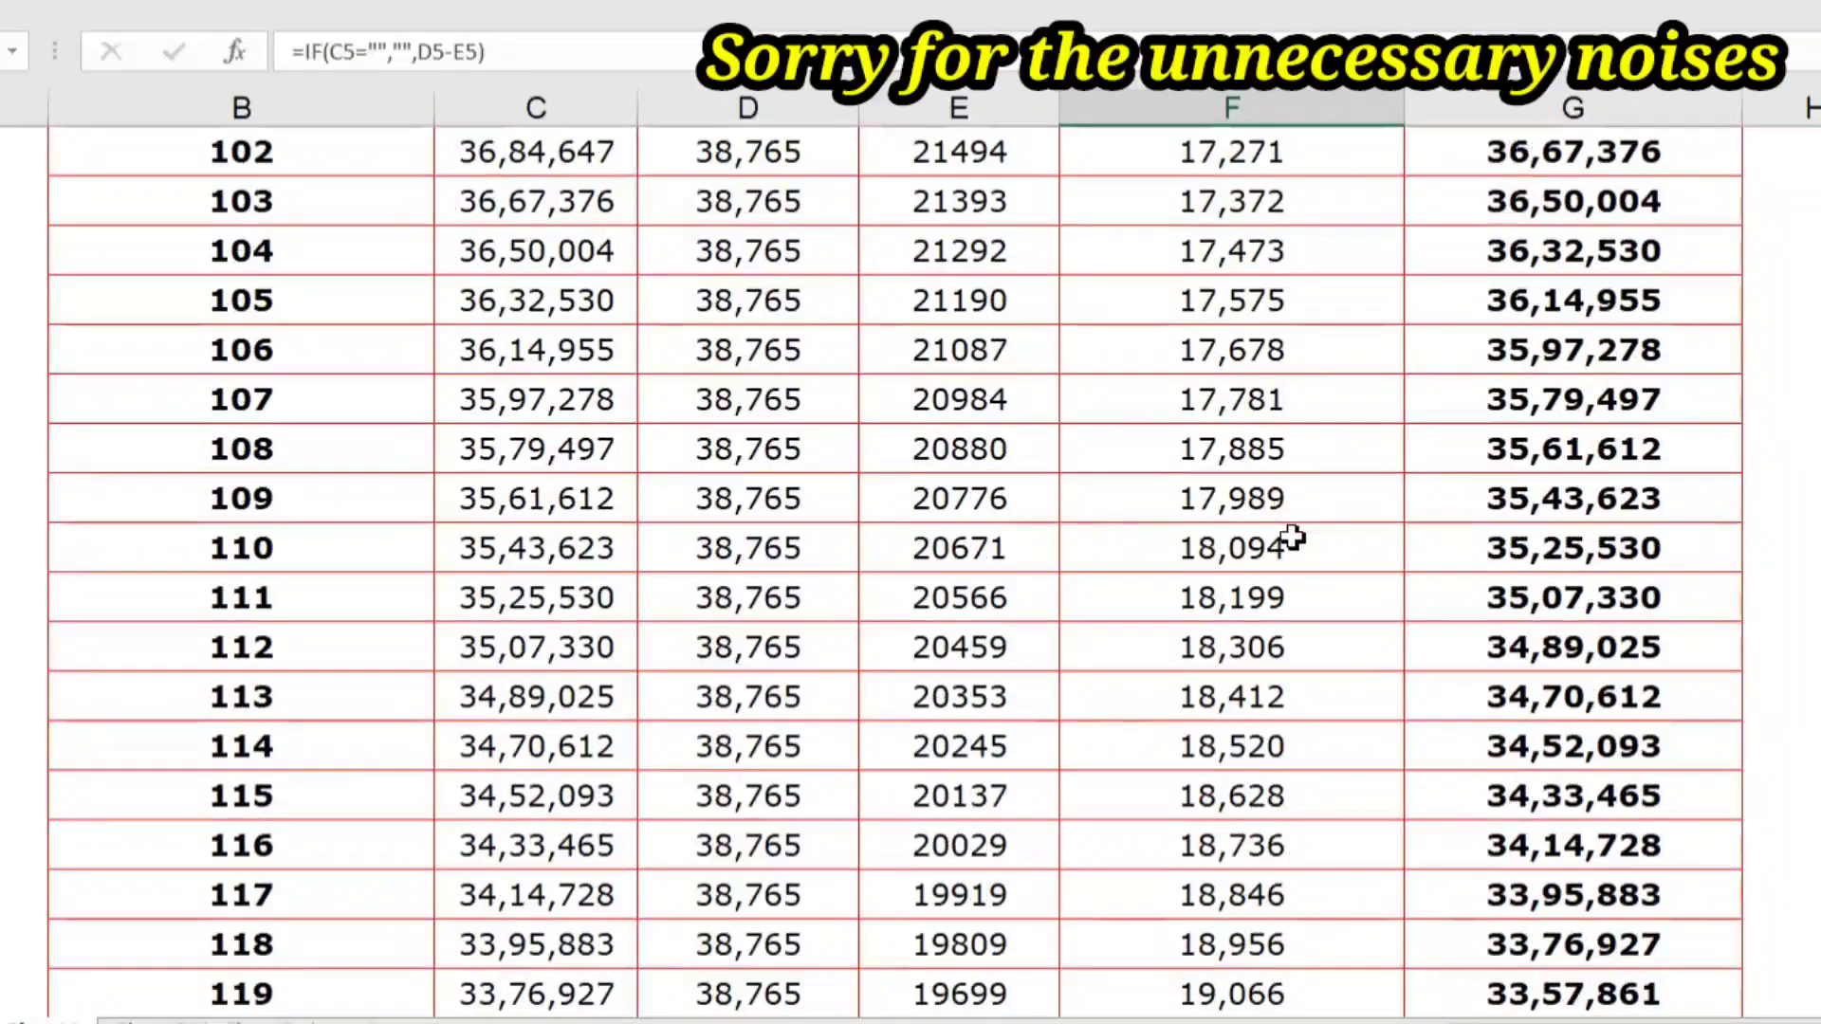
{"action": "scroll", "coordinate": [1280, 566], "scroll_direction": "down", "scroll_amount": 20}
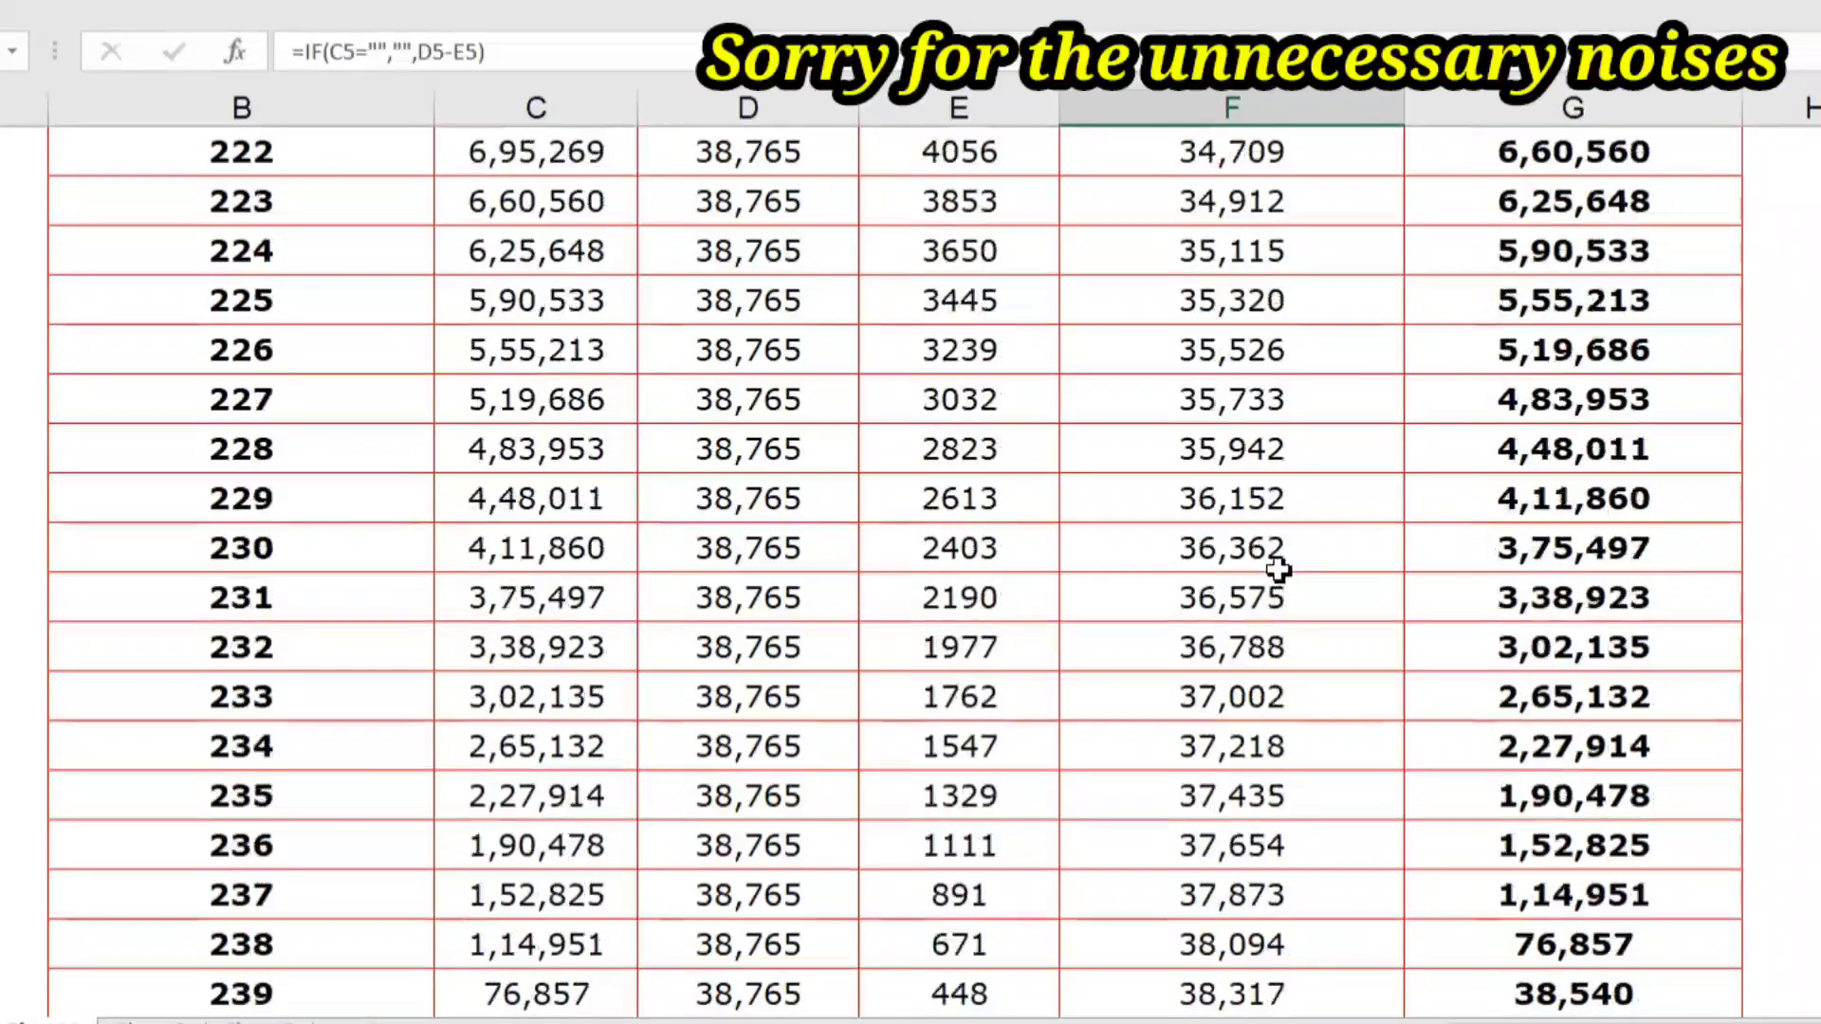
{"action": "scroll", "coordinate": [994, 574], "scroll_direction": "up", "scroll_amount": 3}
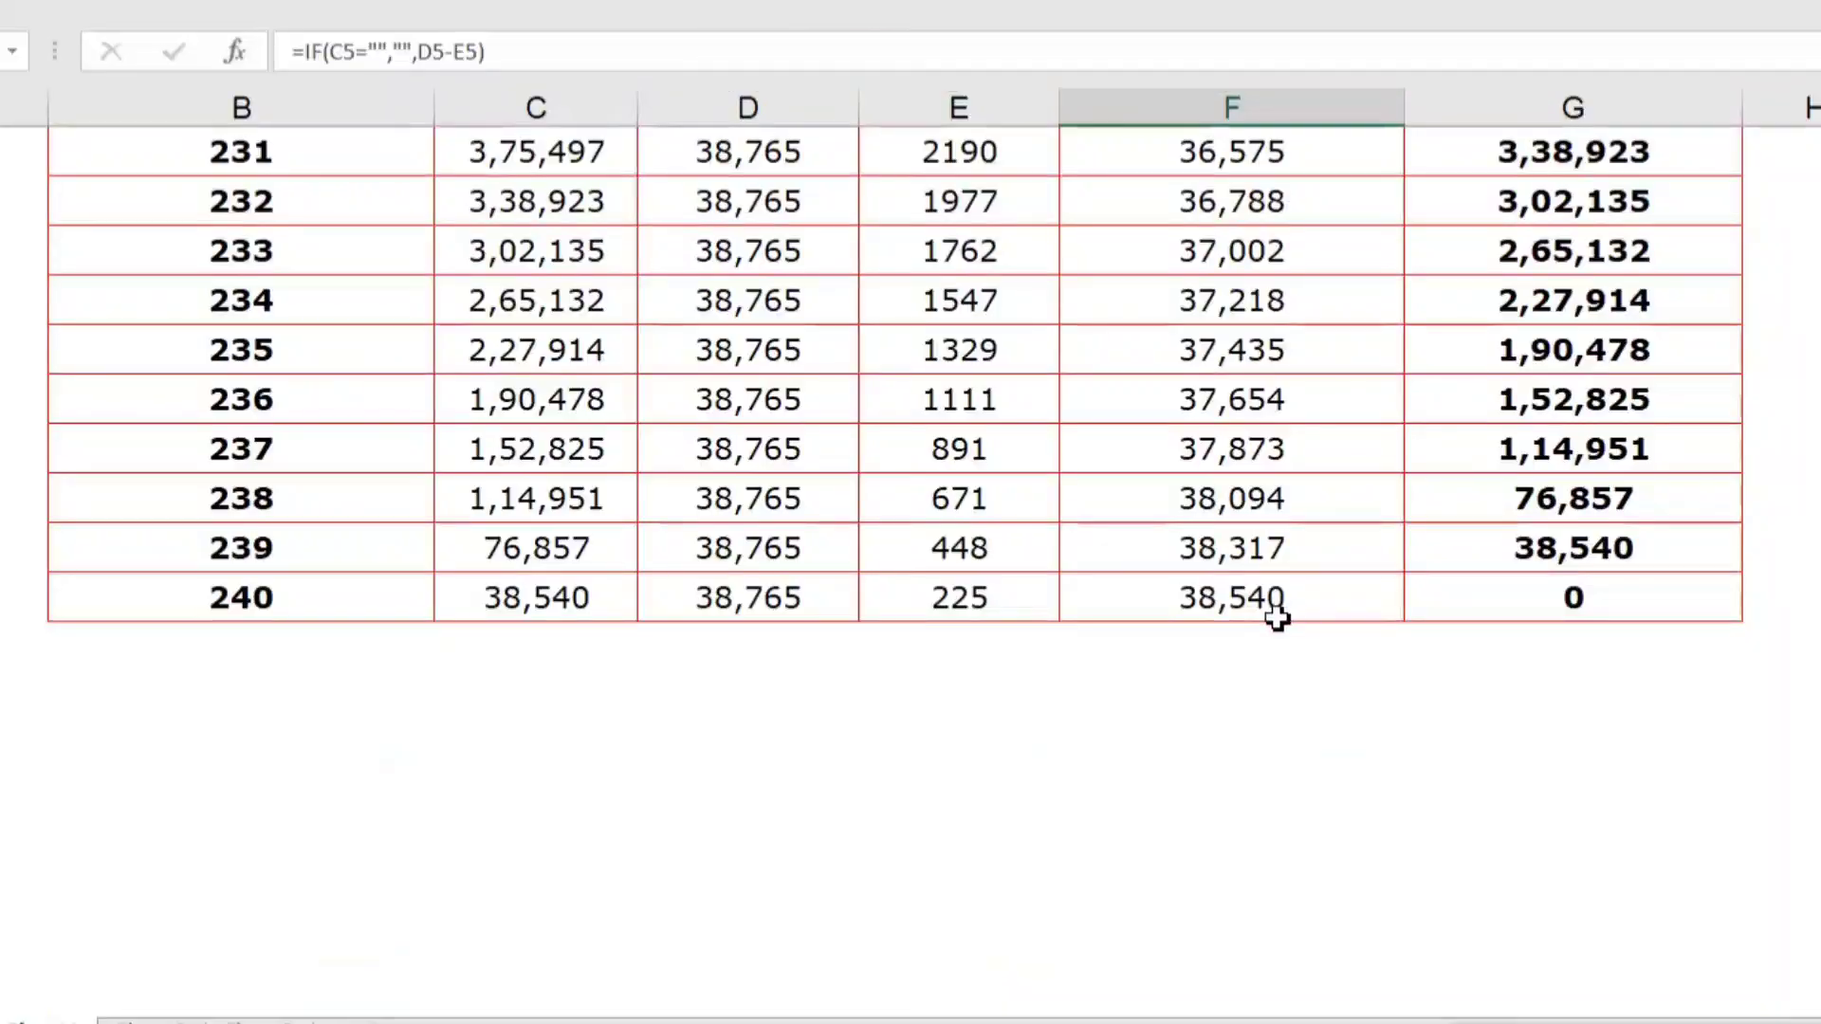
{"action": "left_click", "coordinate": [1329, 615]}
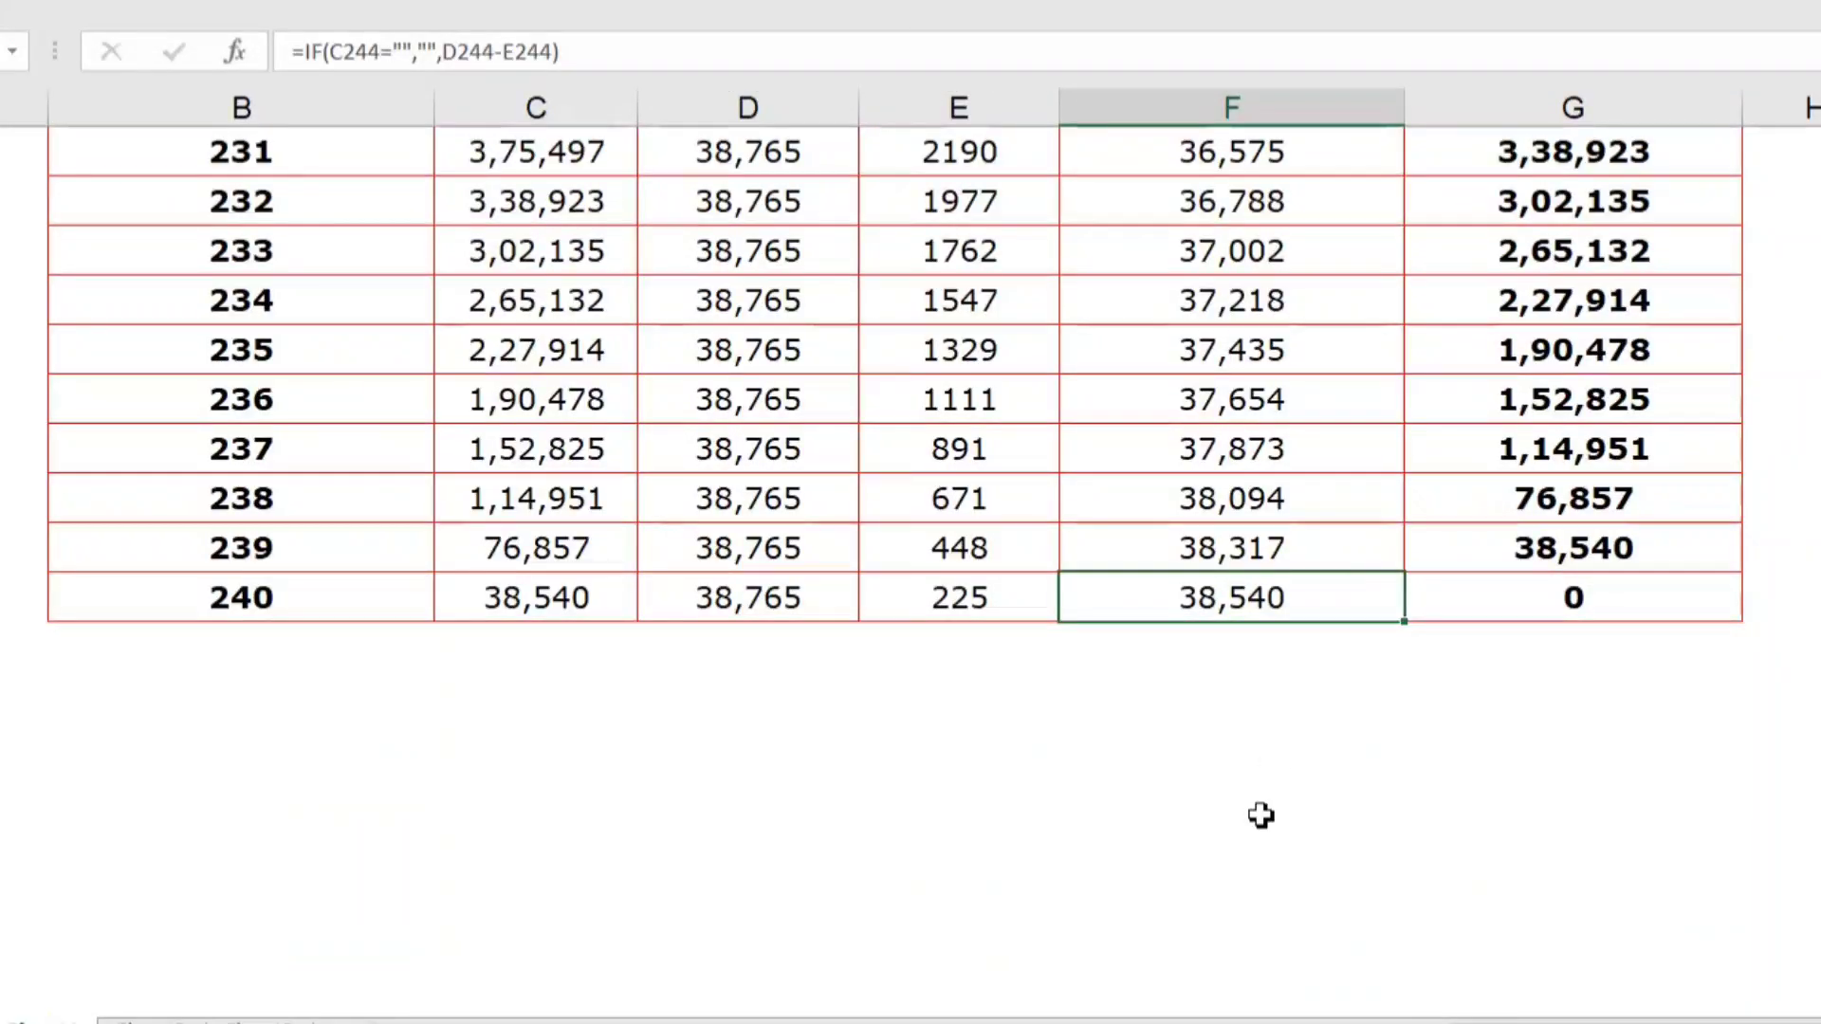